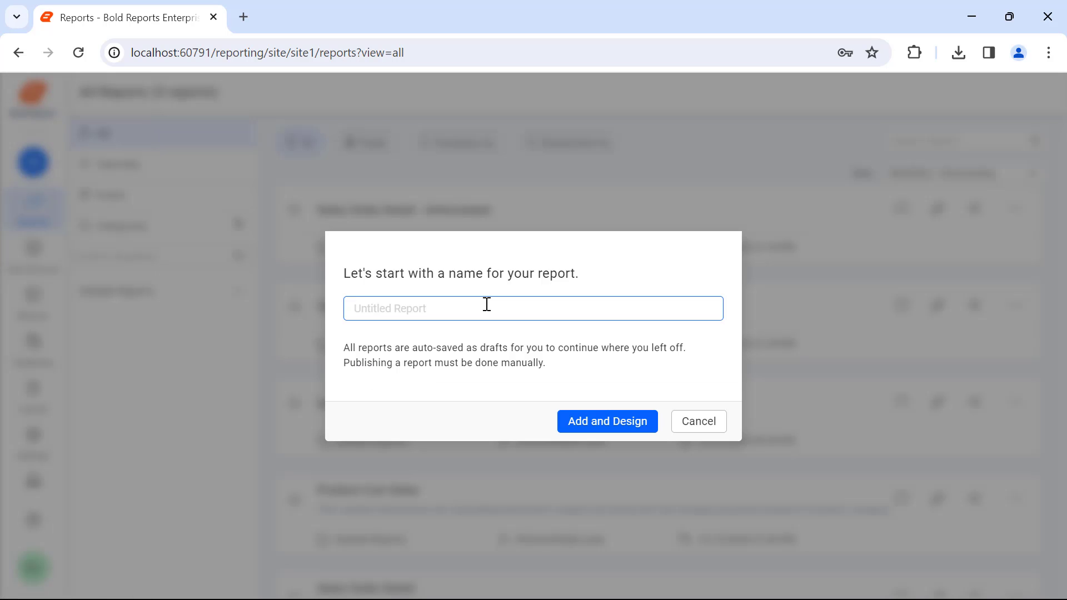
pyautogui.write('Master Detail Report - Table')
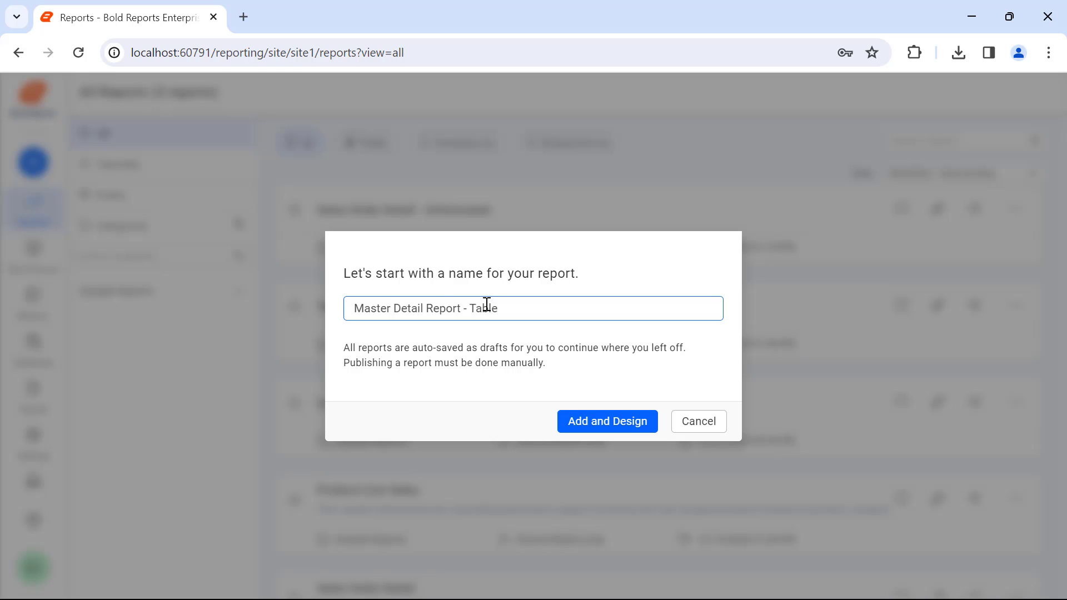
# Create the blank 'Master Detail Report - Table' report from scratch and open it in the designer
pyautogui.click(583, 422)
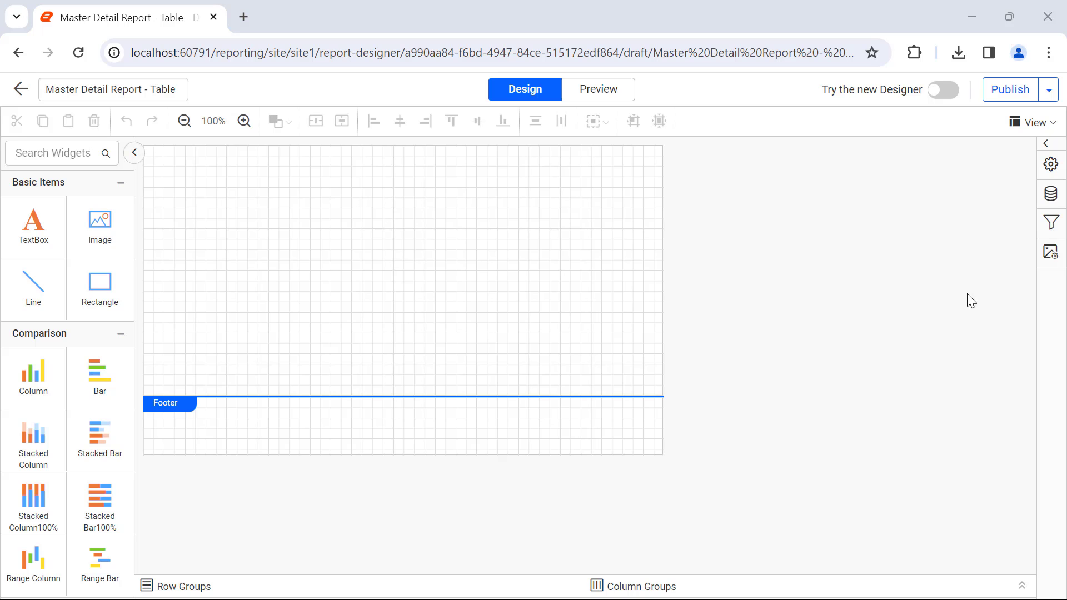
# Connect a Microsoft SQL data source named AdventureWorks by connection string, with authentication None
pyautogui.click(1050, 193)
pyautogui.click(754, 575)
pyautogui.click(701, 242)
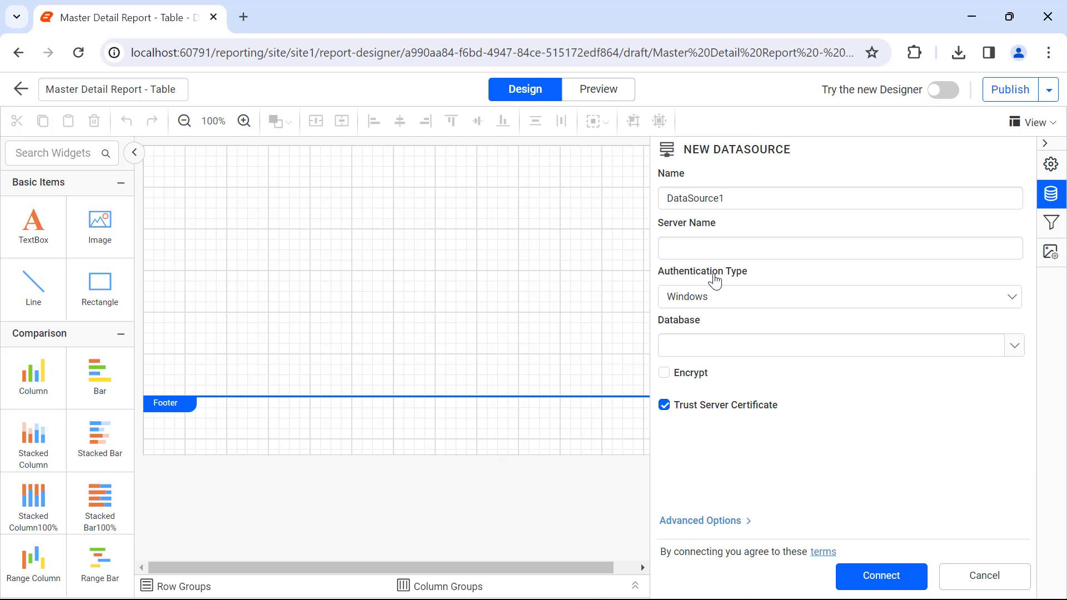
pyautogui.doubleClick(744, 198)
pyautogui.write('AdventureWorks')
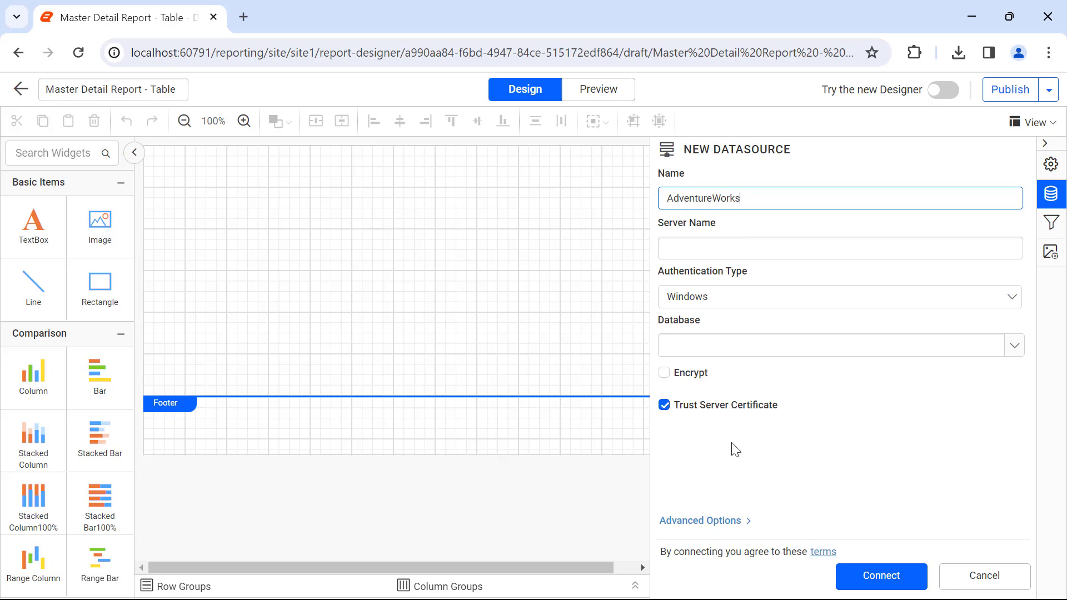
pyautogui.click(700, 521)
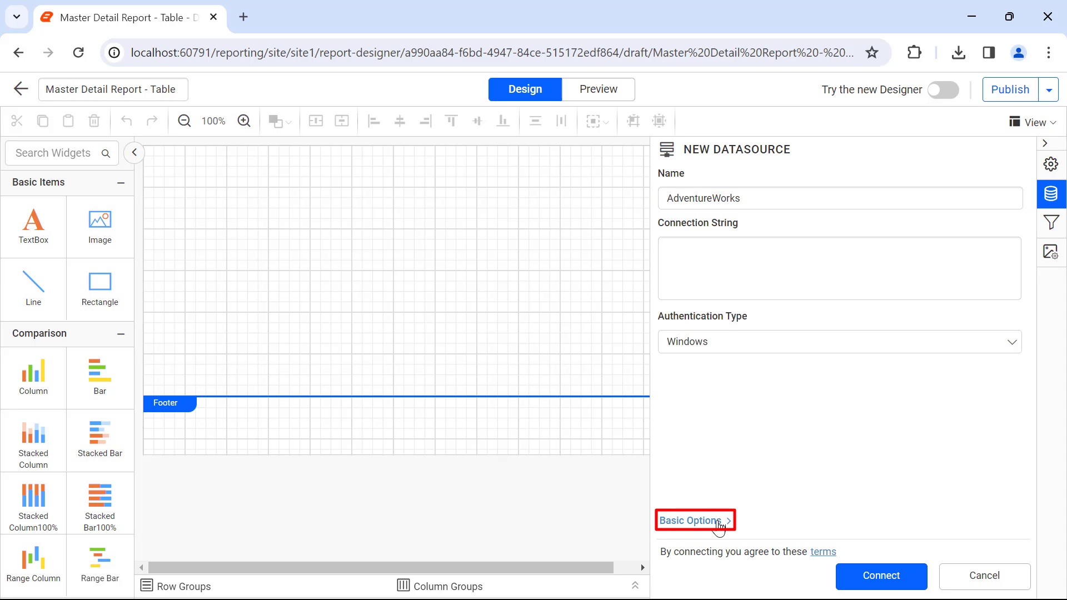
pyautogui.click(753, 268)
pyautogui.hotkey('ctrl', 'v')
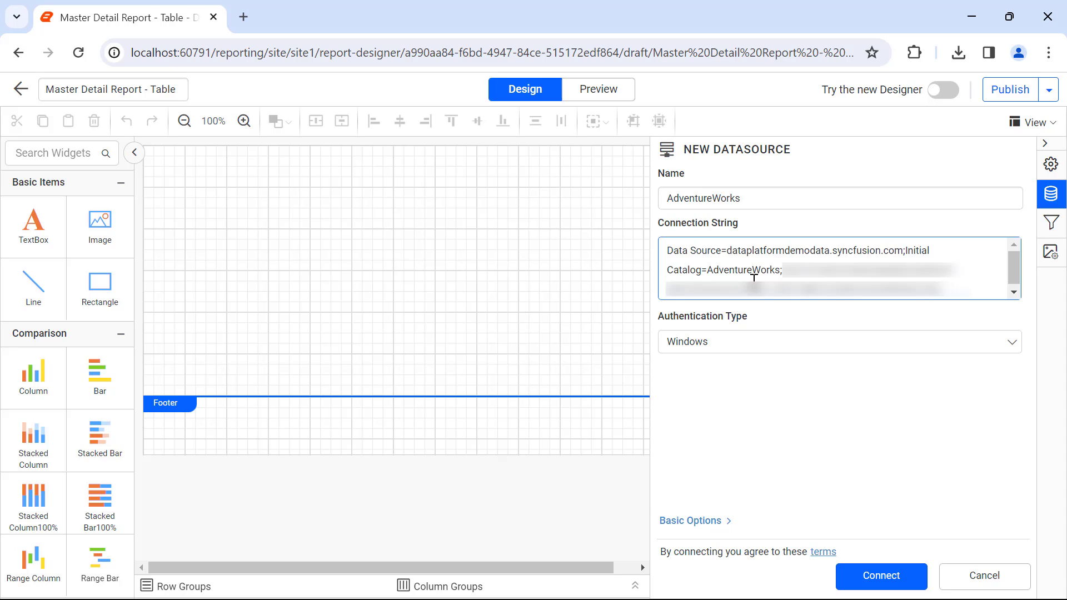
pyautogui.click(767, 342)
pyautogui.click(692, 435)
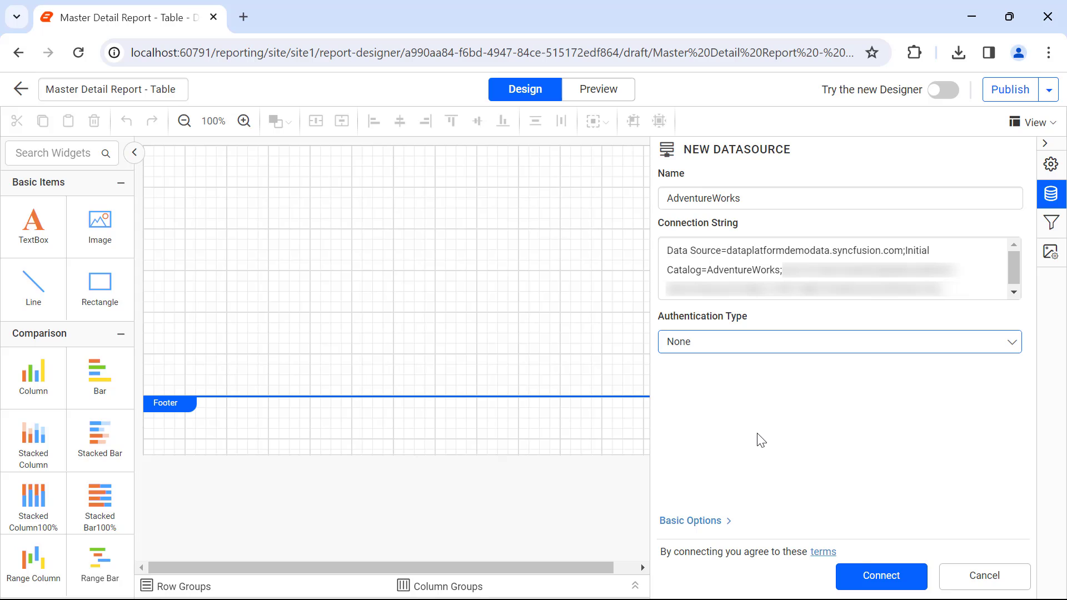
pyautogui.click(882, 576)
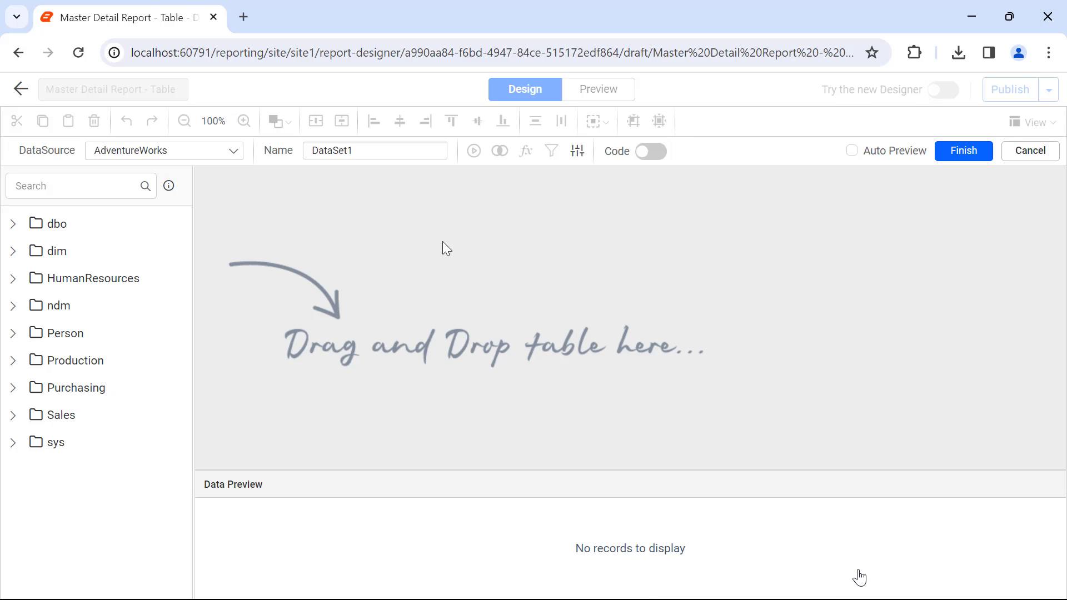
# Name the dataset ProductDataset, then paste, run and save the product SQL query
pyautogui.click(409, 152)
pyautogui.hotkey('ctrl', 'a')
pyautogui.write('ProductDataset')
pyautogui.click(651, 151)
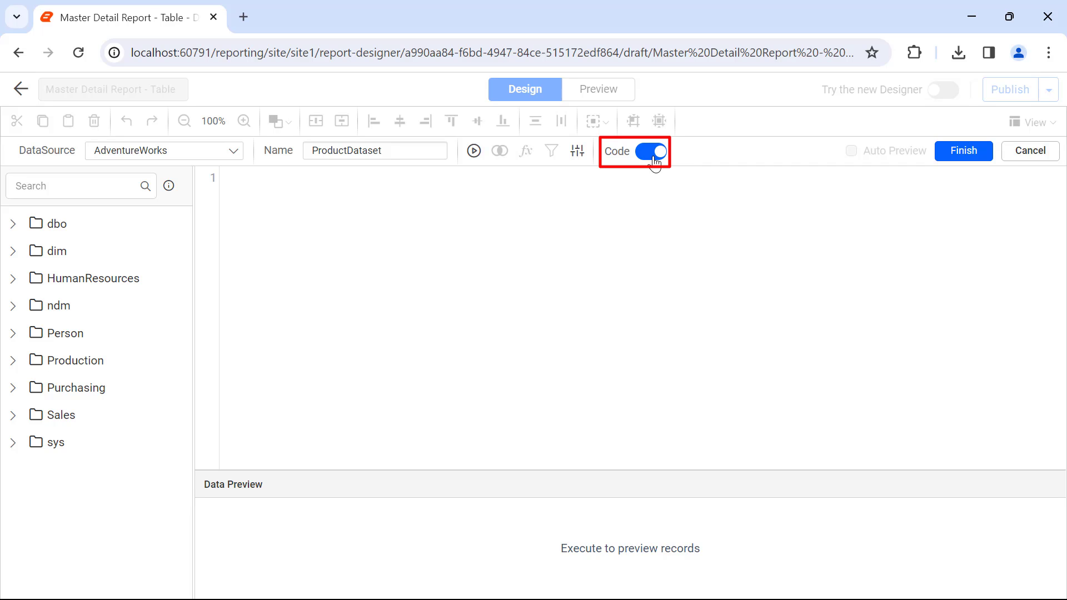
pyautogui.click(647, 180)
pyautogui.hotkey('ctrl', 'v')
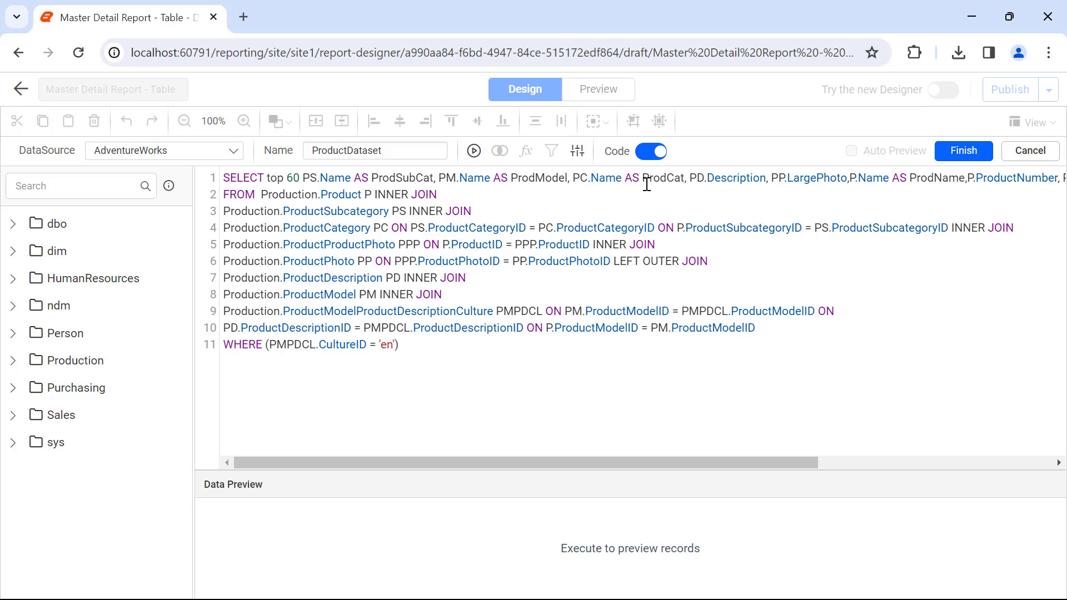
pyautogui.click(473, 150)
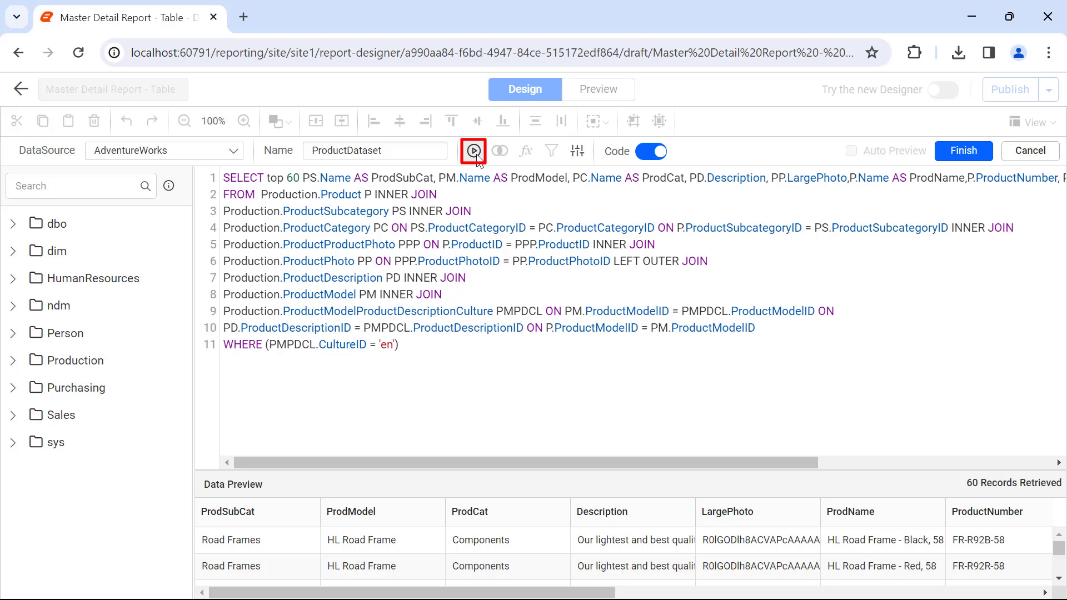
pyautogui.click(963, 151)
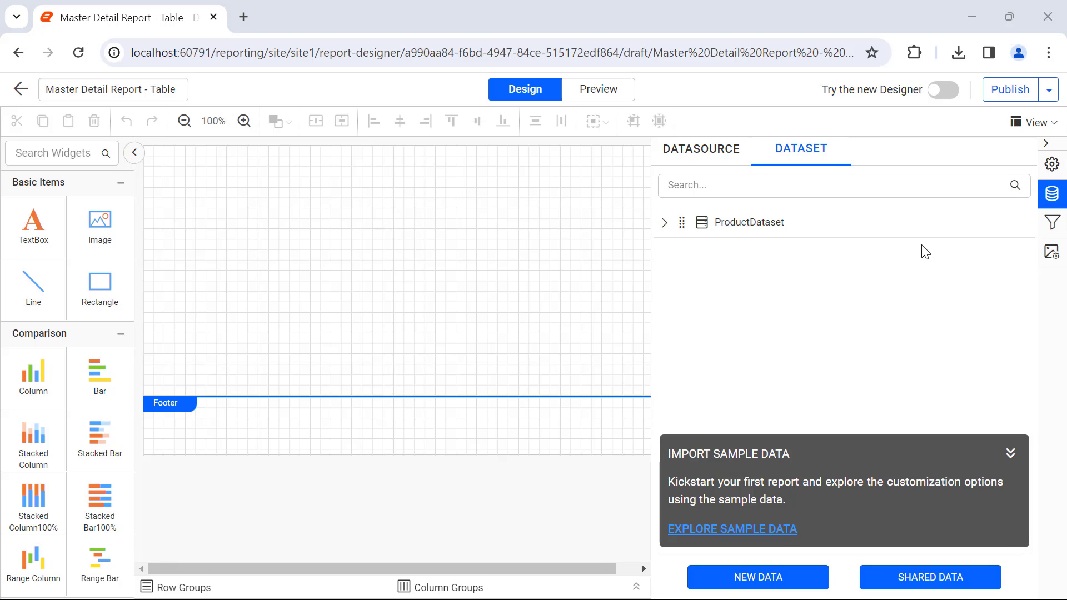
# Add a page header holding a full-width rectangle with background rgba(85,91,99,1)
pyautogui.click(1025, 124)
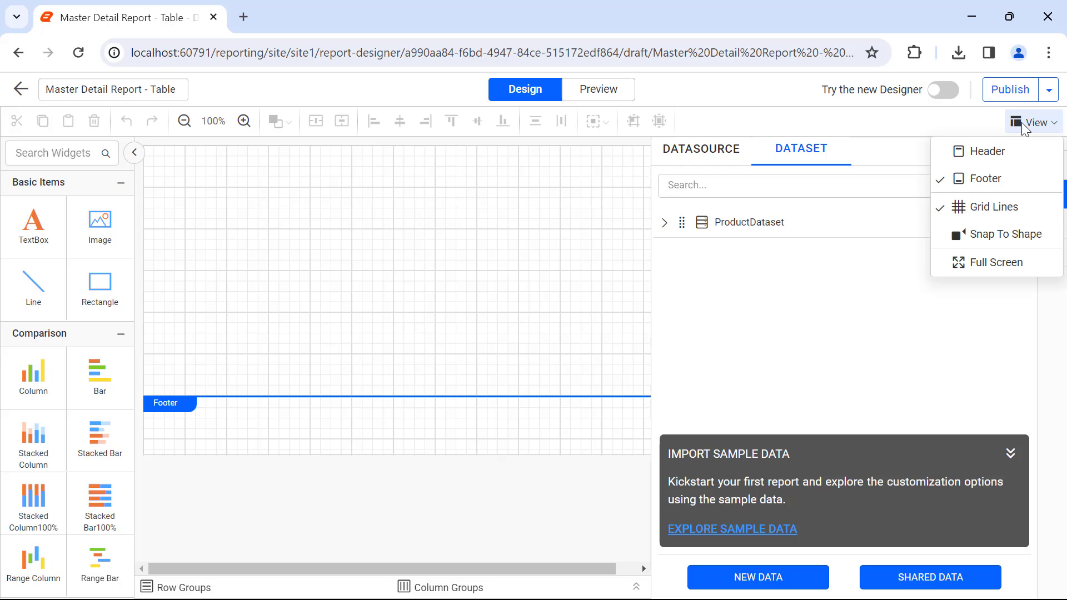
pyautogui.click(987, 151)
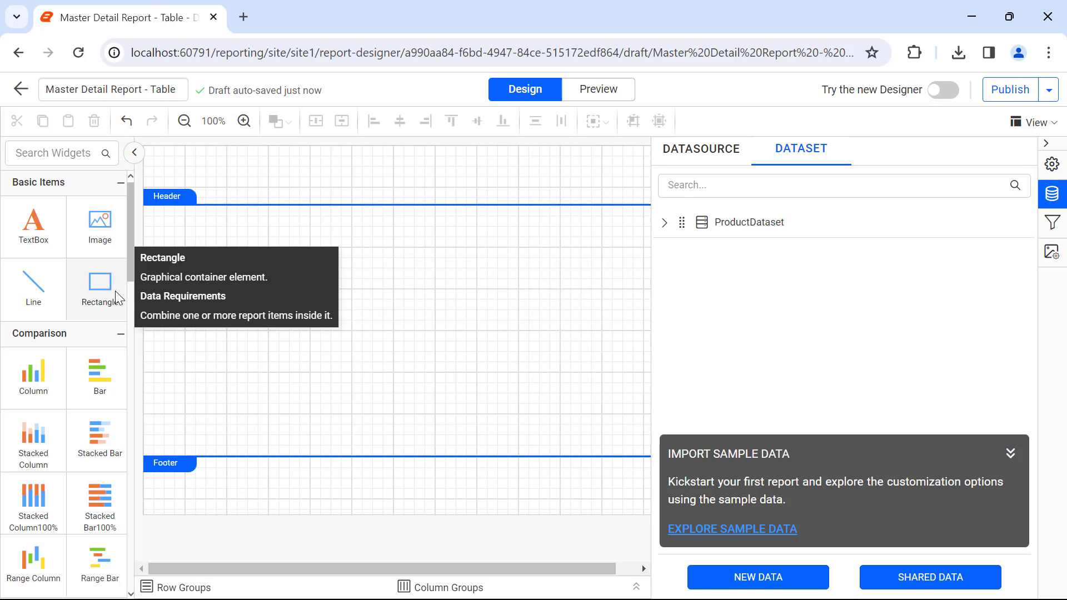
pyautogui.moveTo(100, 284); pyautogui.dragTo(152, 161)
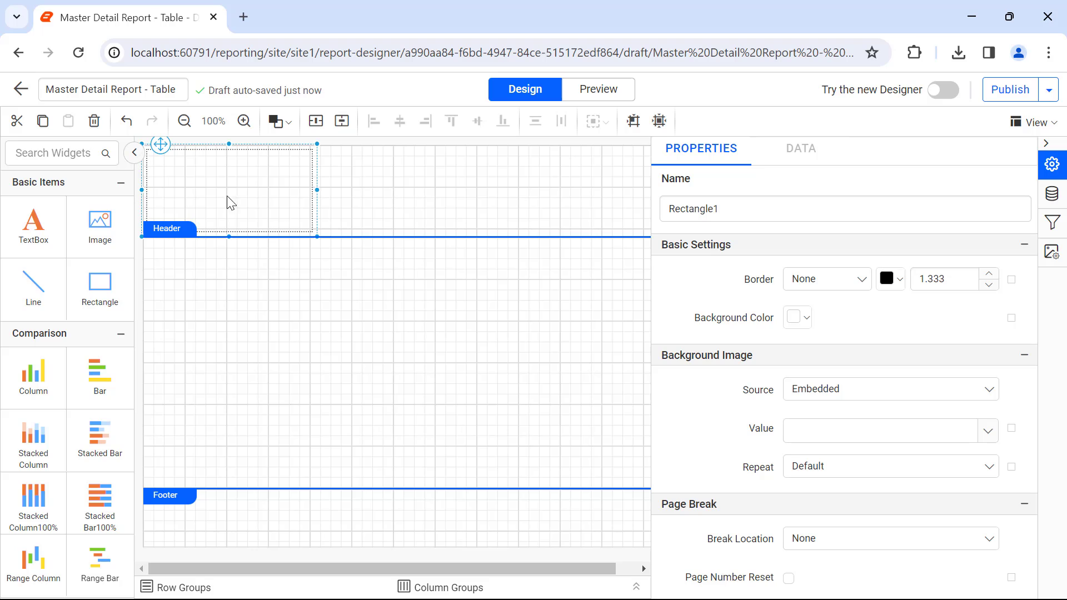
pyautogui.moveTo(317, 234); pyautogui.dragTo(634, 200)
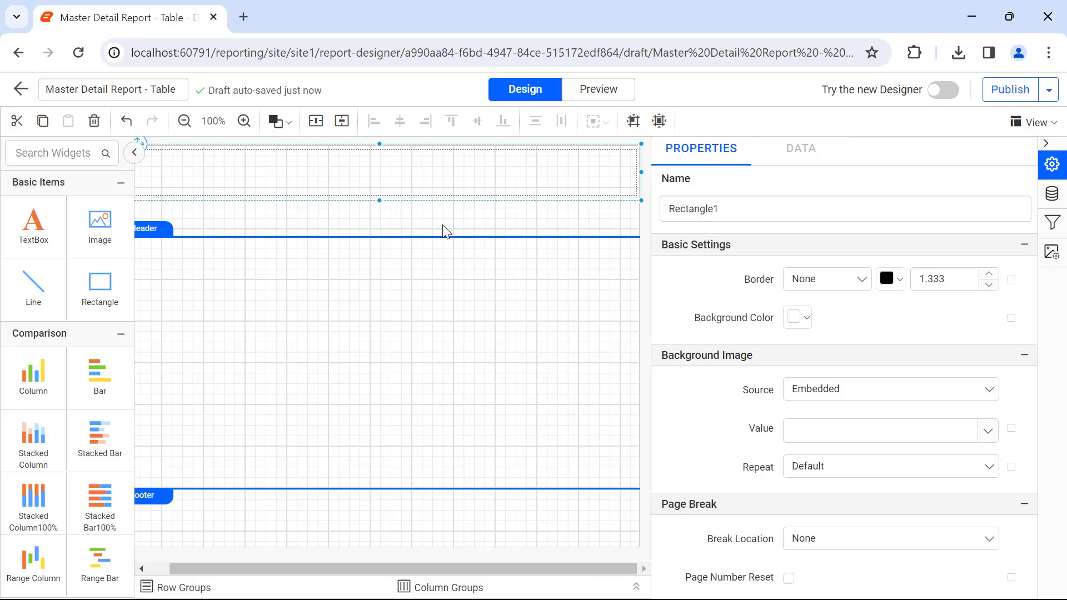
pyautogui.moveTo(442, 237); pyautogui.dragTo(443, 205)
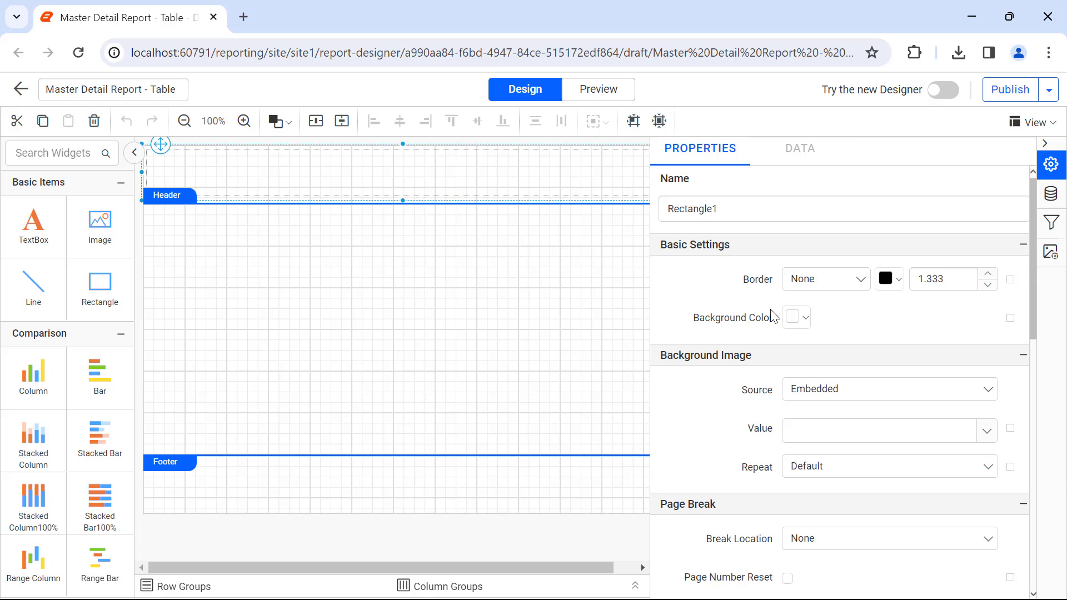
pyautogui.click(798, 317)
pyautogui.click(854, 518)
pyautogui.write('rgba(85,91,99,1)')
pyautogui.click(886, 549)
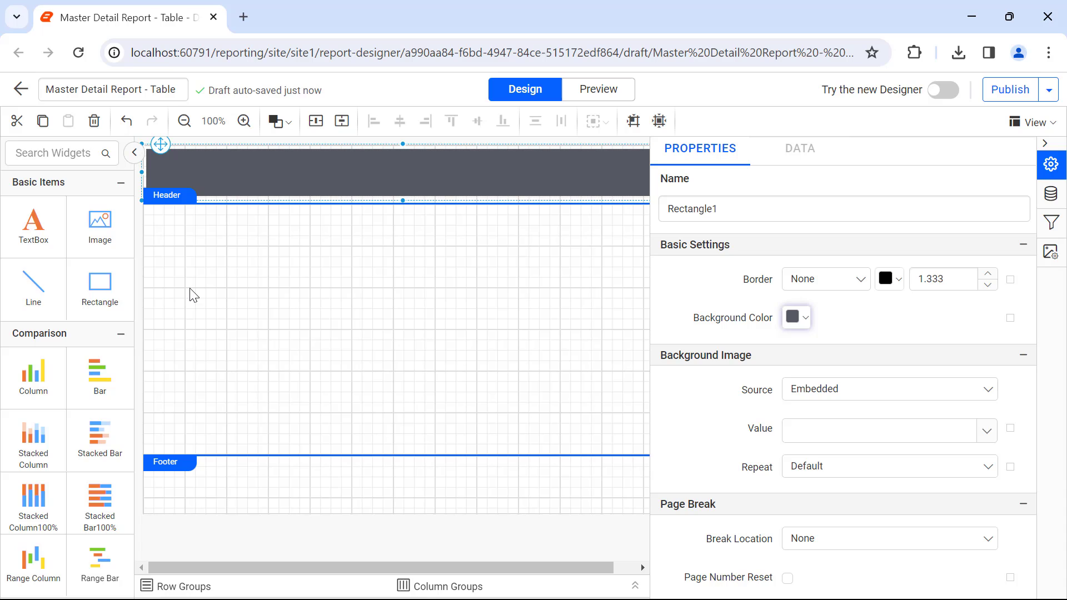
# Place a 'Product Catalog' text box in the header with white, 19.333-size font
pyautogui.moveTo(34, 223); pyautogui.dragTo(154, 162)
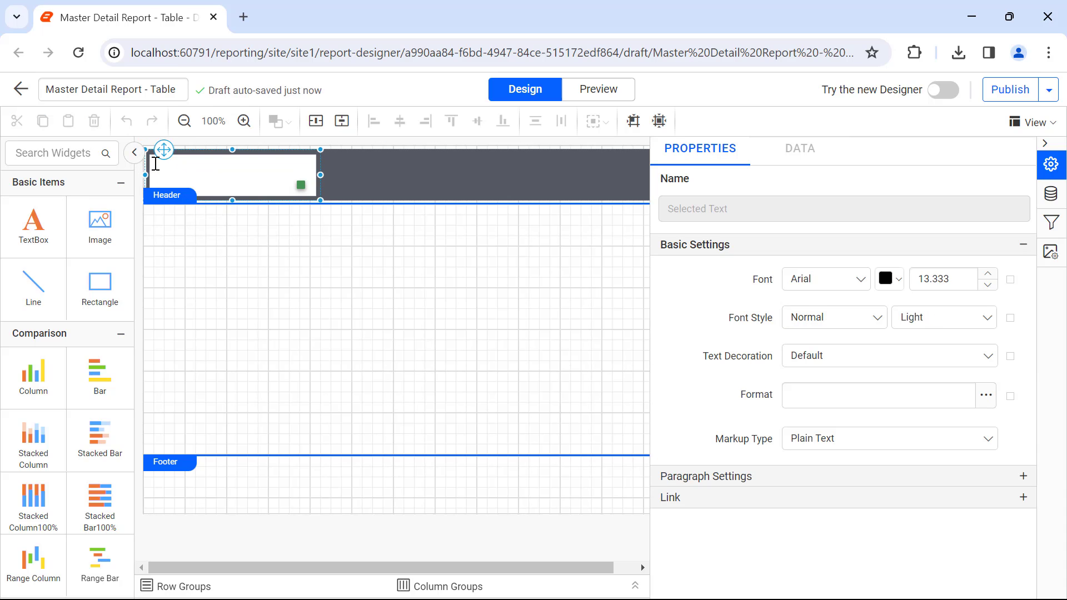
pyautogui.write('Product Catalog')
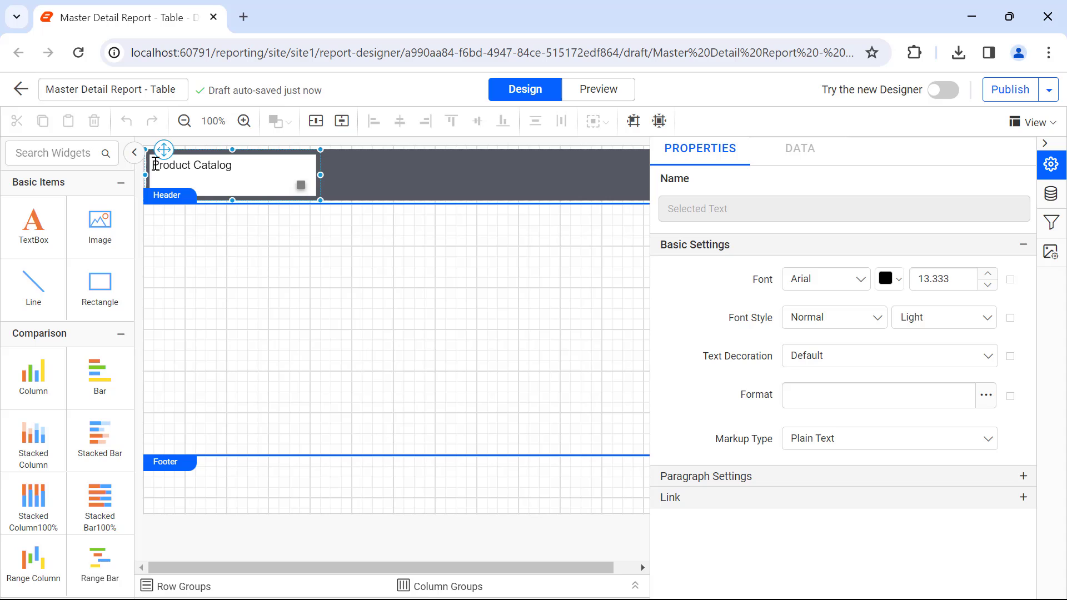
pyautogui.click(303, 174)
pyautogui.click(250, 167)
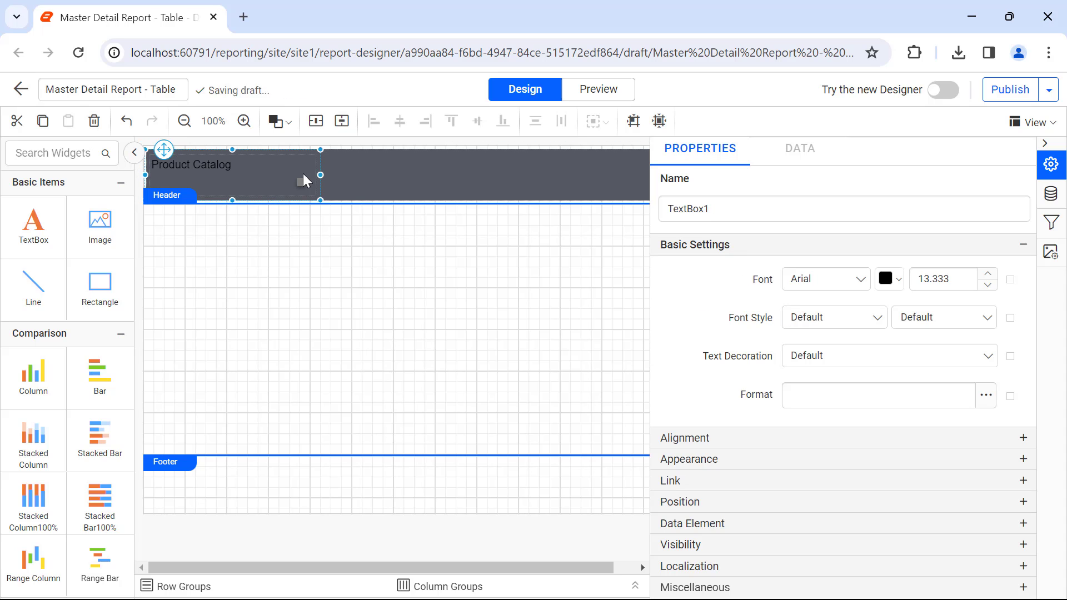
pyautogui.click(885, 279)
pyautogui.click(977, 511)
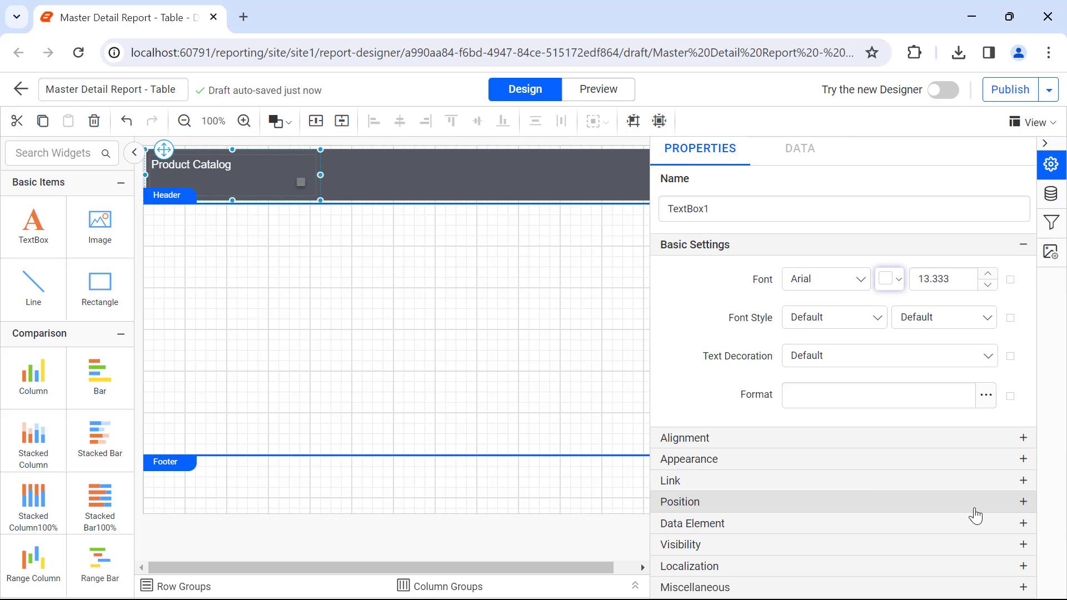
pyautogui.doubleClick(930, 278)
pyautogui.write('9')
pyautogui.press('Return')
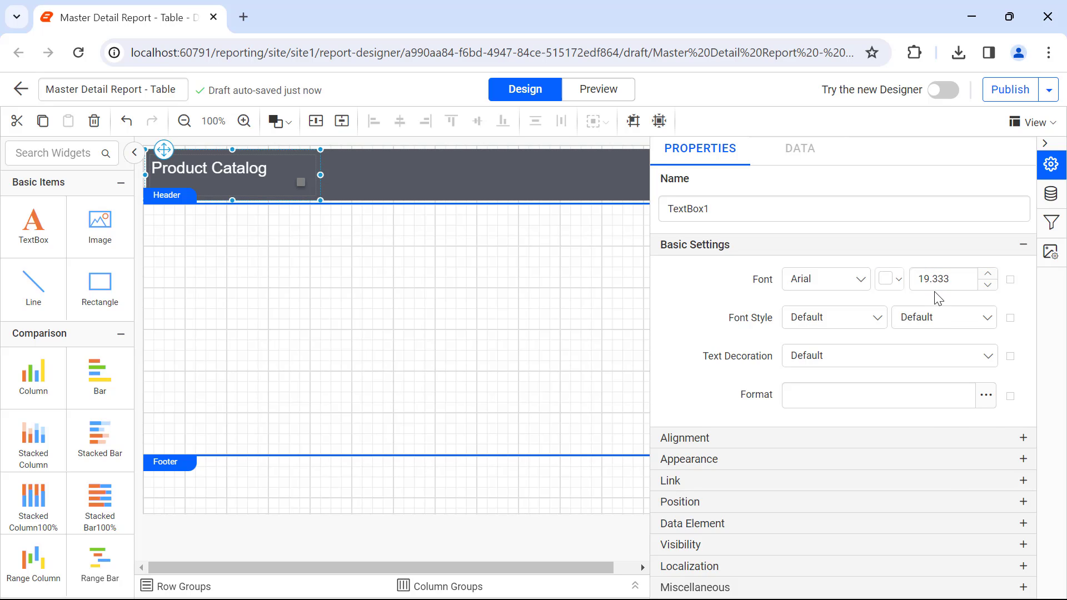
# Make the title bold and vertically centred, and shorten the title box and grey band
pyautogui.click(944, 317)
pyautogui.click(931, 432)
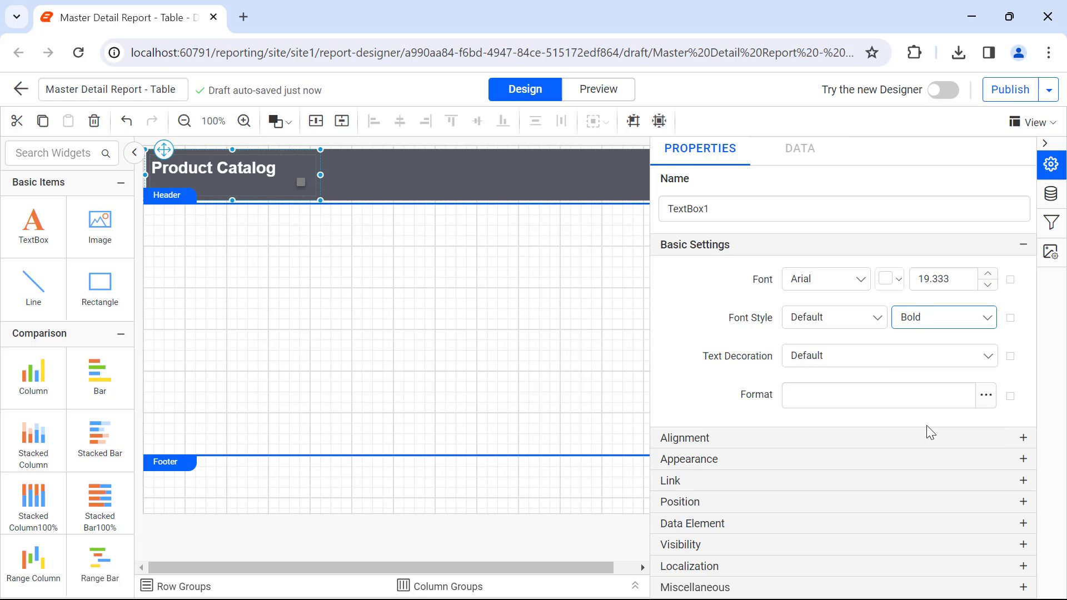
pyautogui.click(930, 436)
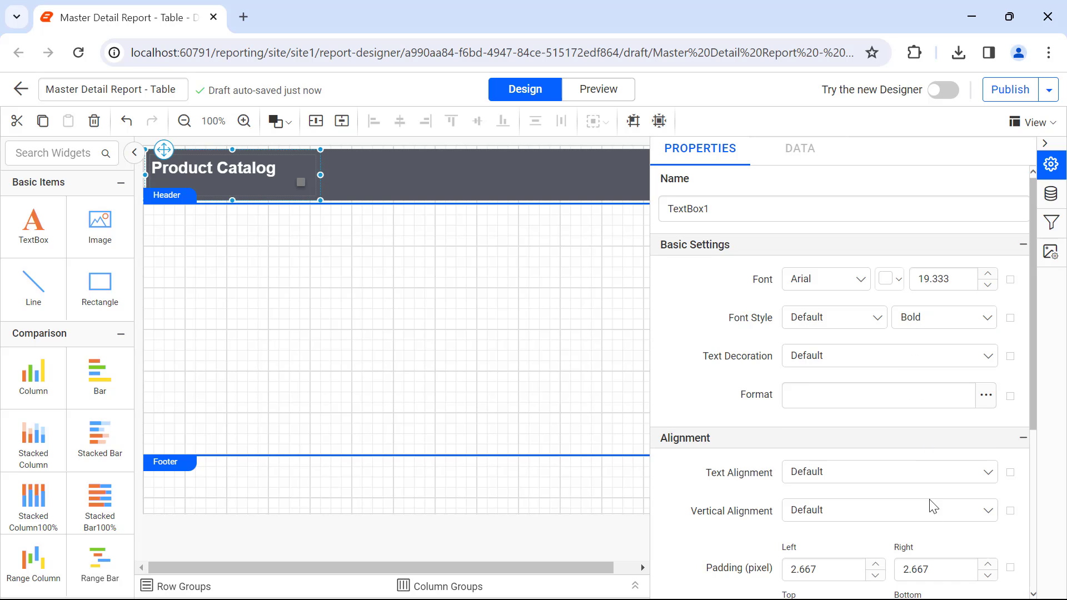
pyautogui.click(926, 510)
pyautogui.click(919, 471)
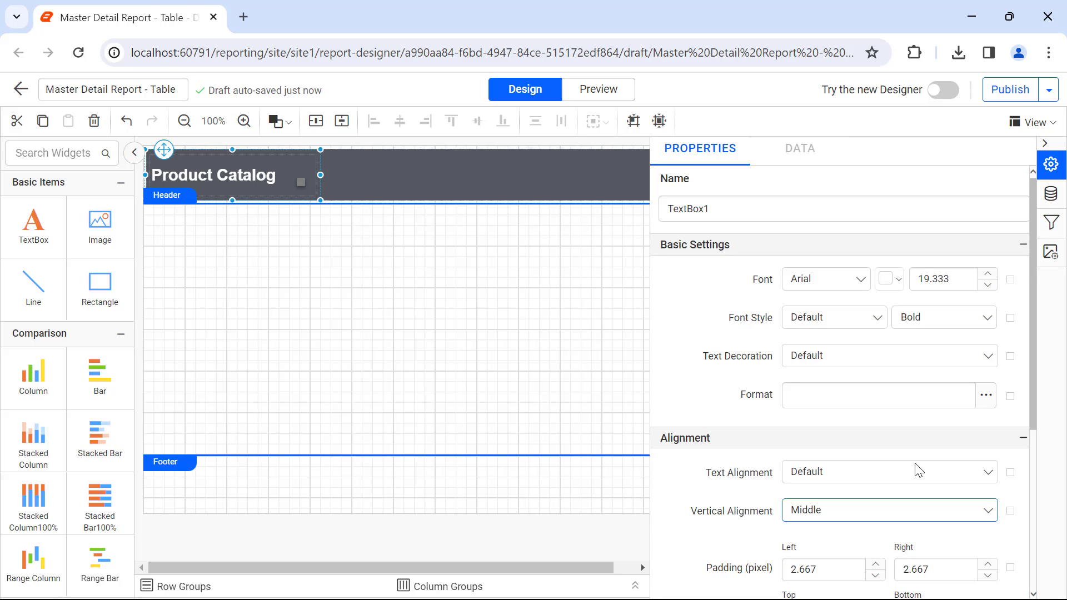
pyautogui.moveTo(232, 200); pyautogui.dragTo(234, 188)
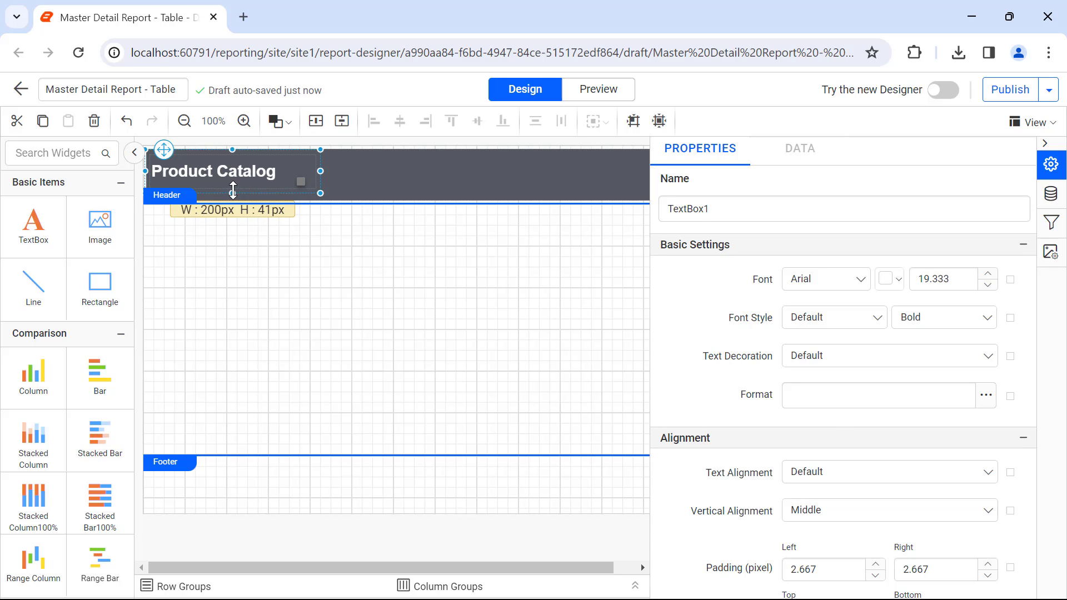
pyautogui.click(344, 199)
pyautogui.moveTo(402, 205); pyautogui.dragTo(404, 198)
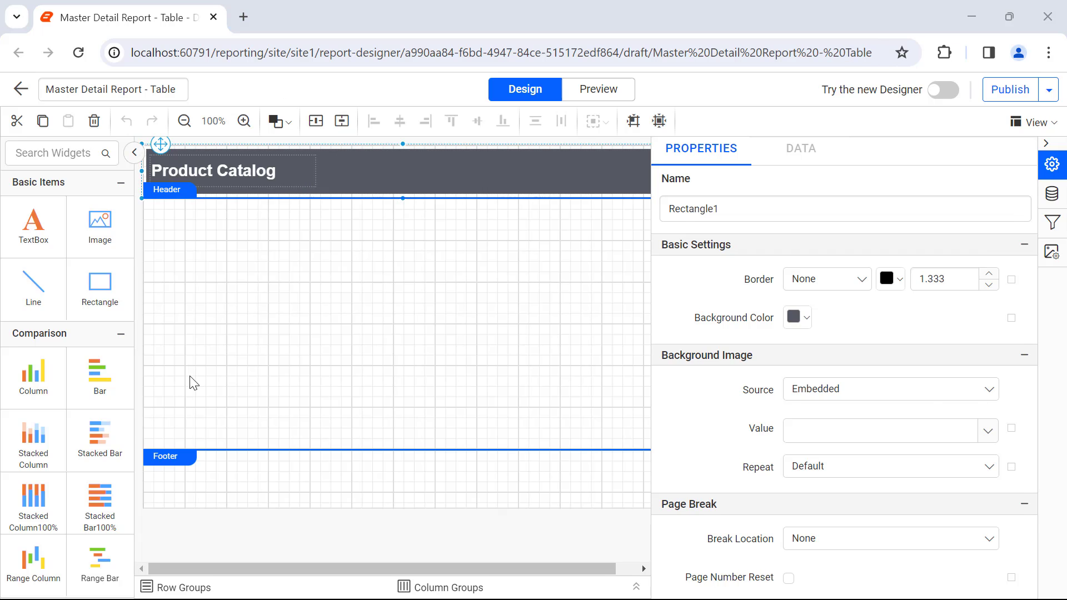
pyautogui.scroll(-5, 67, 375)
pyautogui.moveTo(34, 438); pyautogui.dragTo(152, 215)
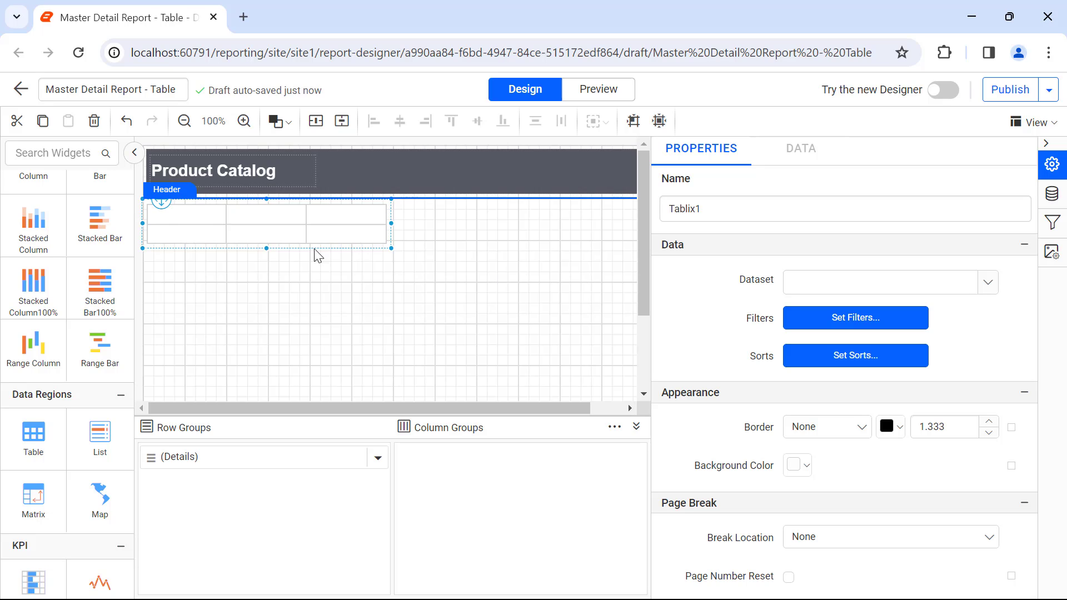
# Bind the table to ProductDataset, then delete its extra columns and second row
pyautogui.click(988, 282)
pyautogui.click(867, 308)
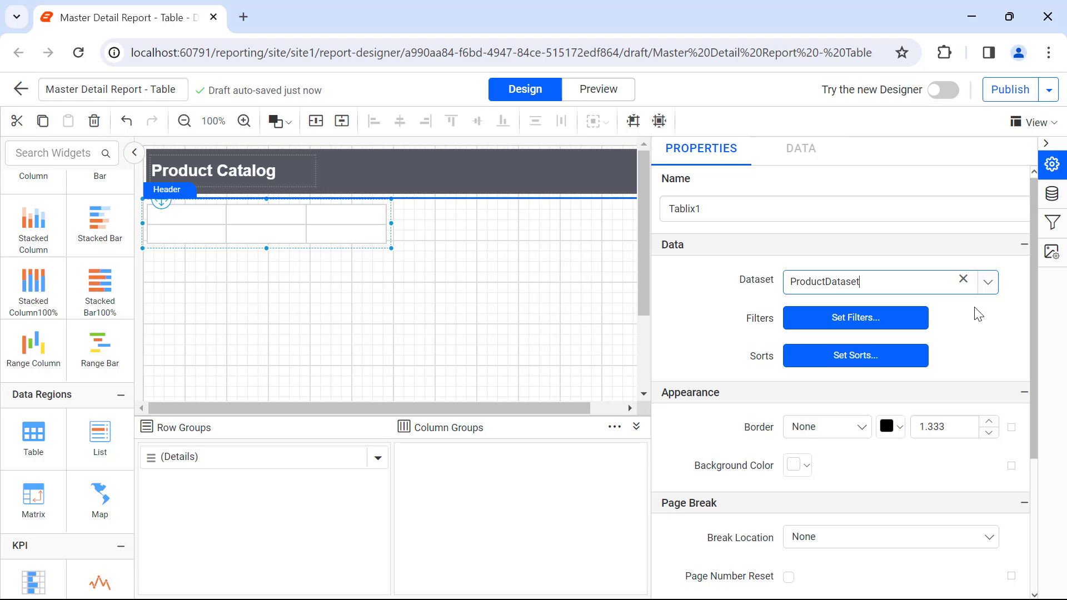
pyautogui.click(379, 212)
pyautogui.rightClick(380, 212)
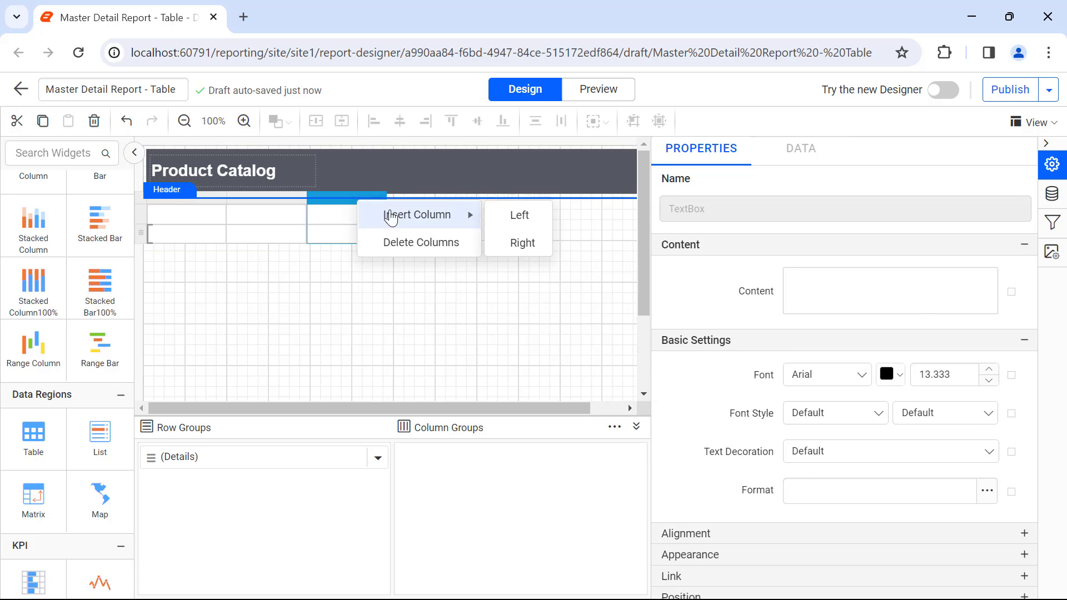
pyautogui.click(421, 243)
pyautogui.click(284, 212)
pyautogui.press('Delete')
pyautogui.click(141, 232)
pyautogui.press('Delete')
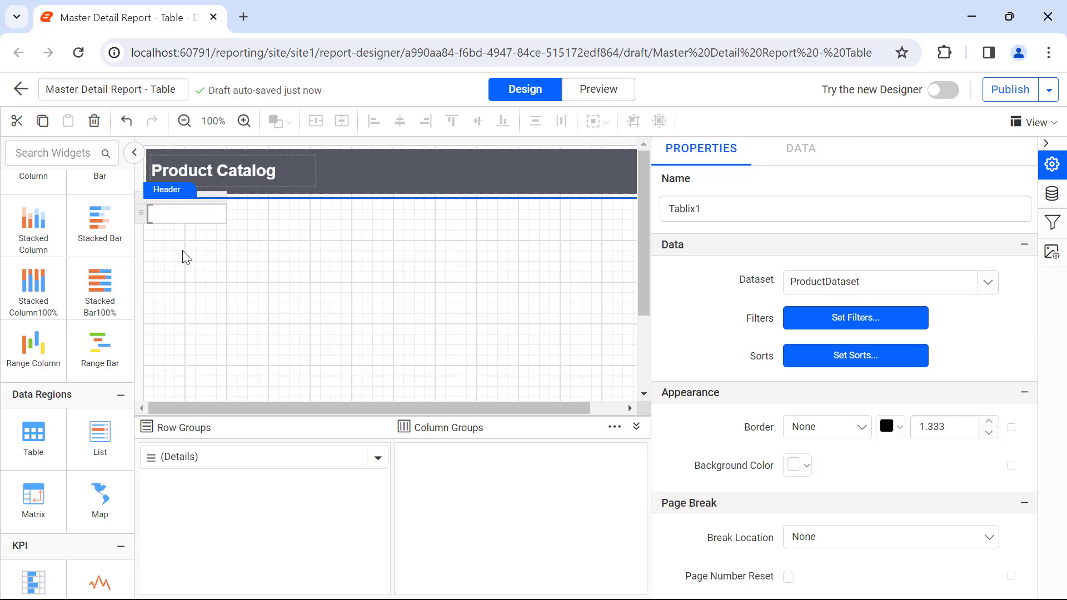
# Add a ProdSubCat grouping condition to the table's Details row group
pyautogui.click(194, 225)
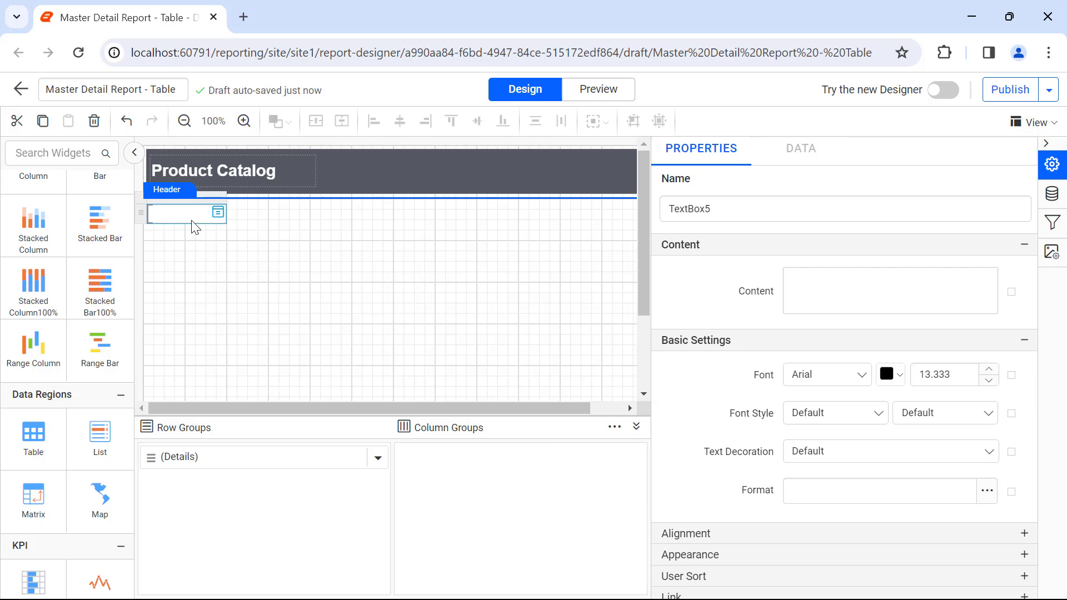
pyautogui.click(251, 456)
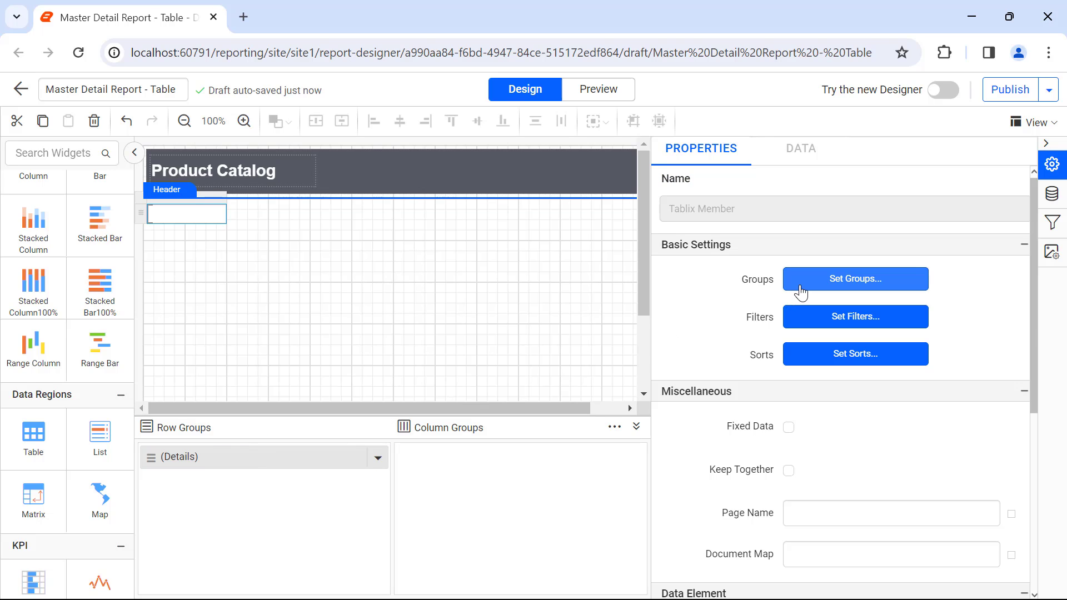
pyautogui.click(801, 291)
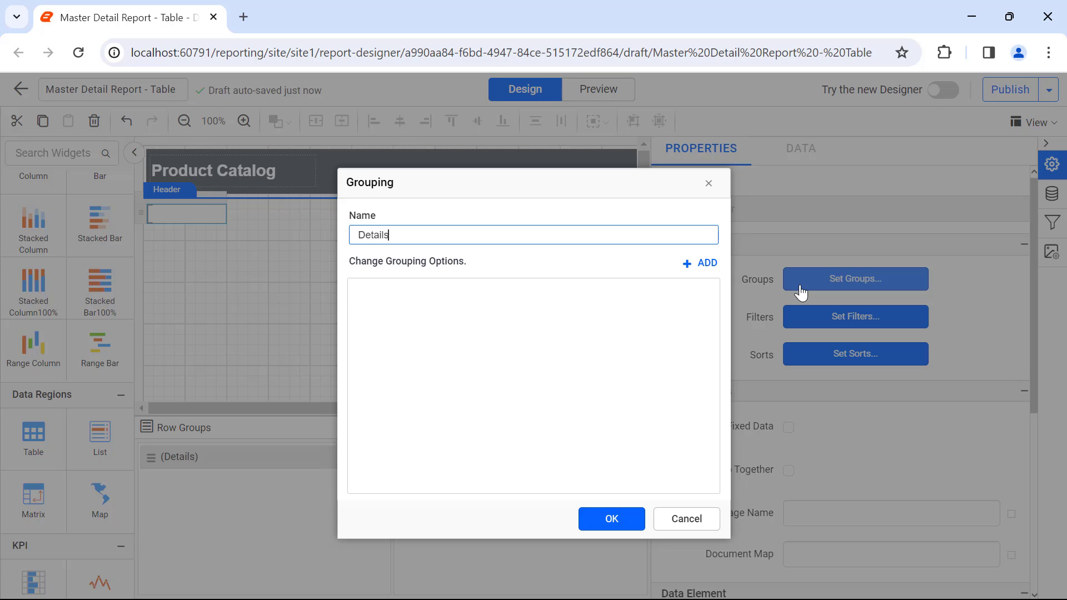
pyautogui.click(700, 263)
pyautogui.click(507, 298)
pyautogui.click(471, 450)
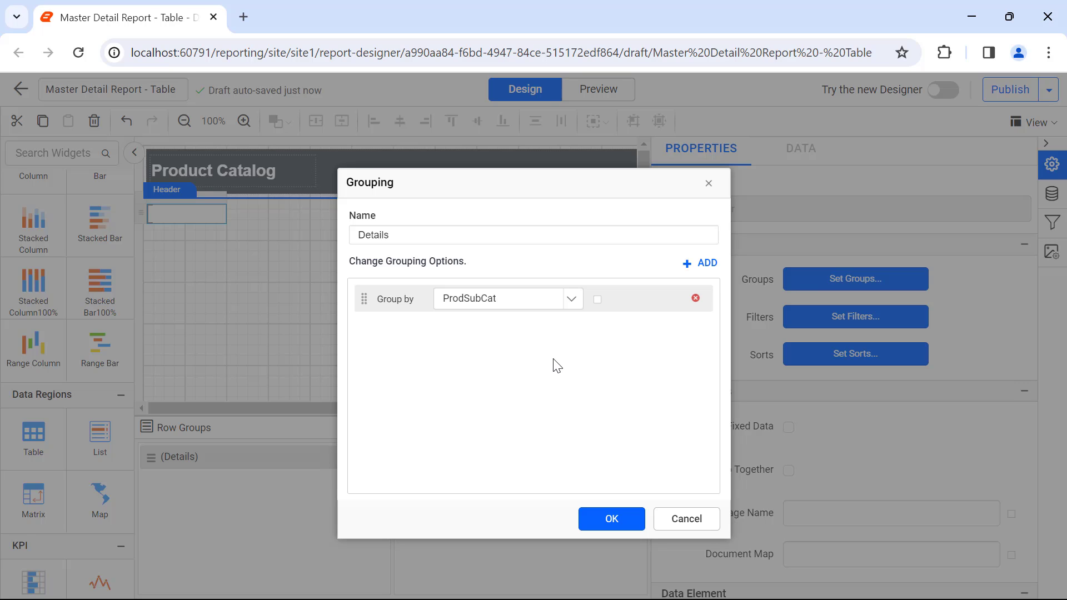
pyautogui.click(611, 519)
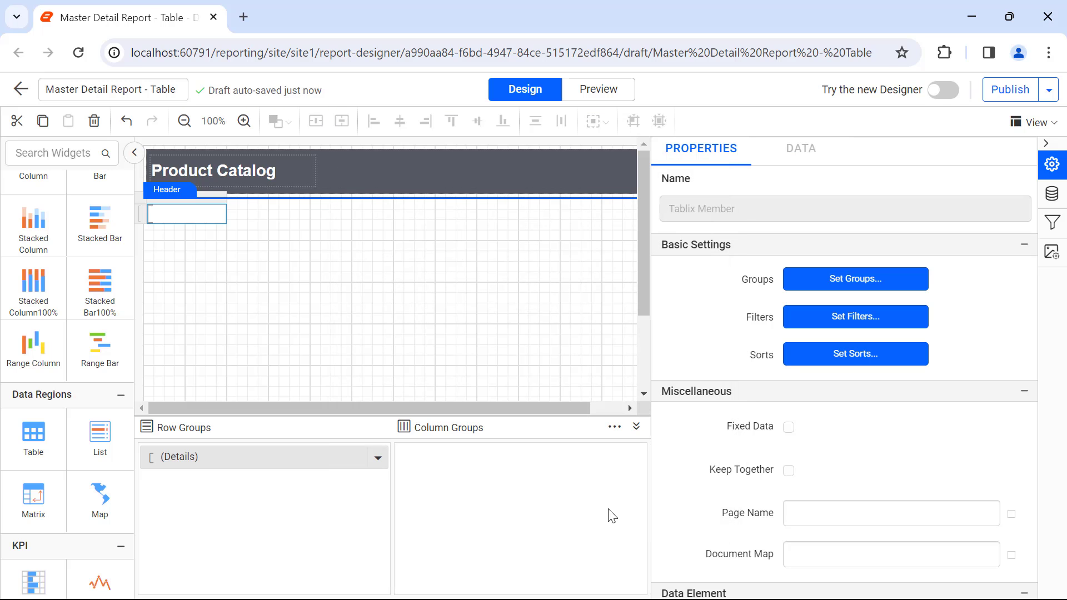
# Show ProdSubCat in the cell and add two rows below for ProdModel and Description
pyautogui.click(218, 215)
pyautogui.click(249, 273)
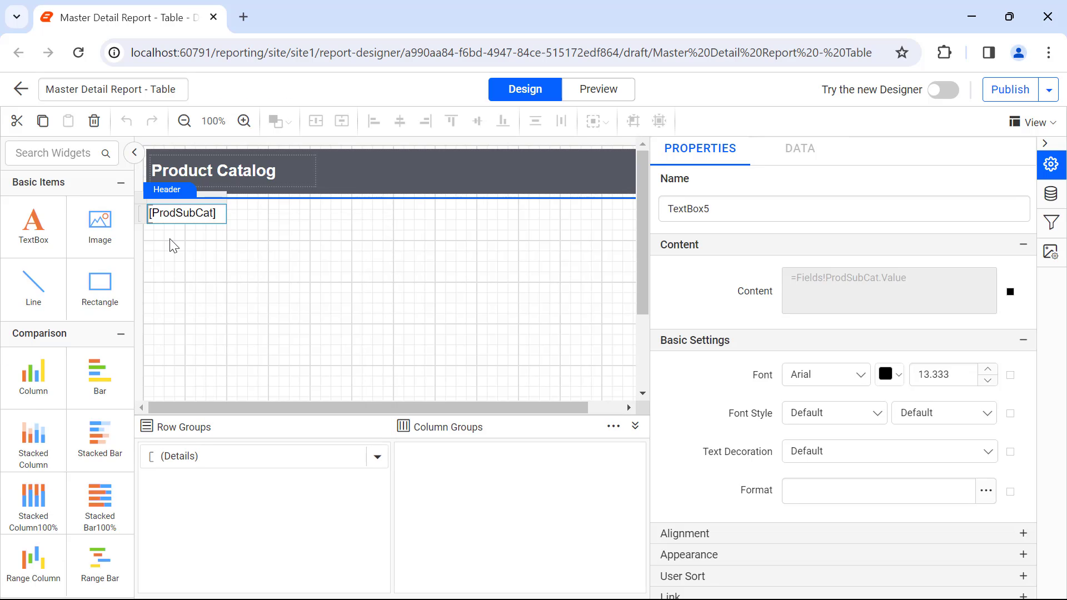
pyautogui.rightClick(141, 214)
pyautogui.click(315, 262)
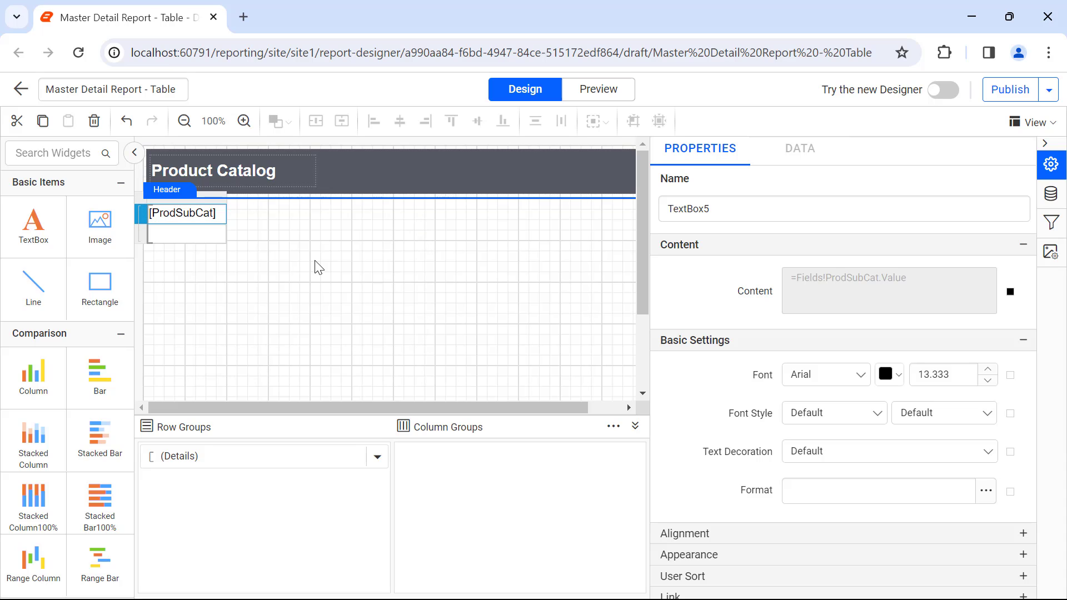
pyautogui.click(219, 233)
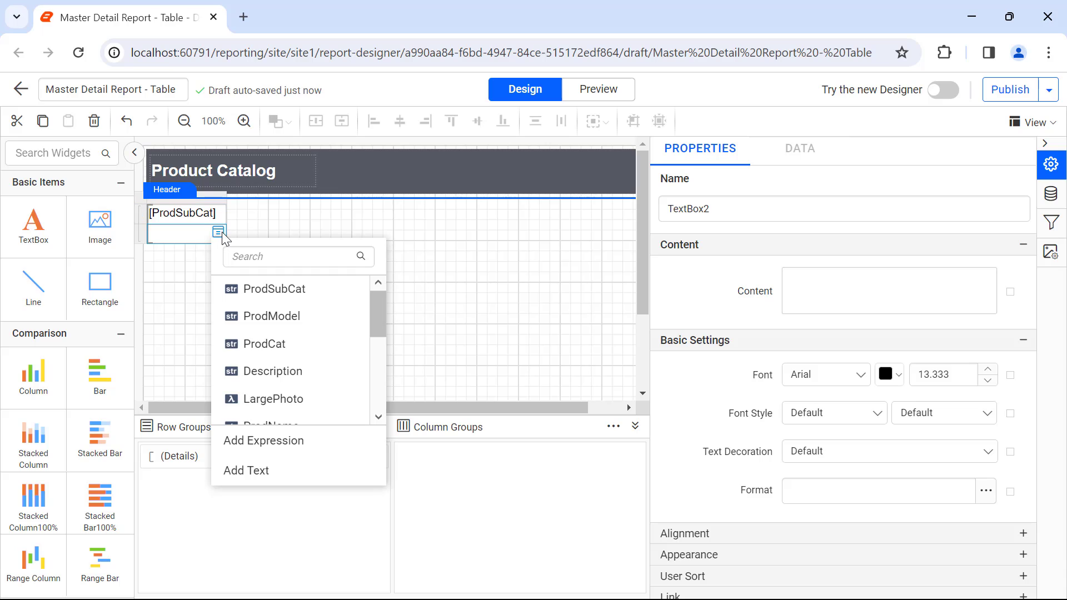
pyautogui.click(266, 316)
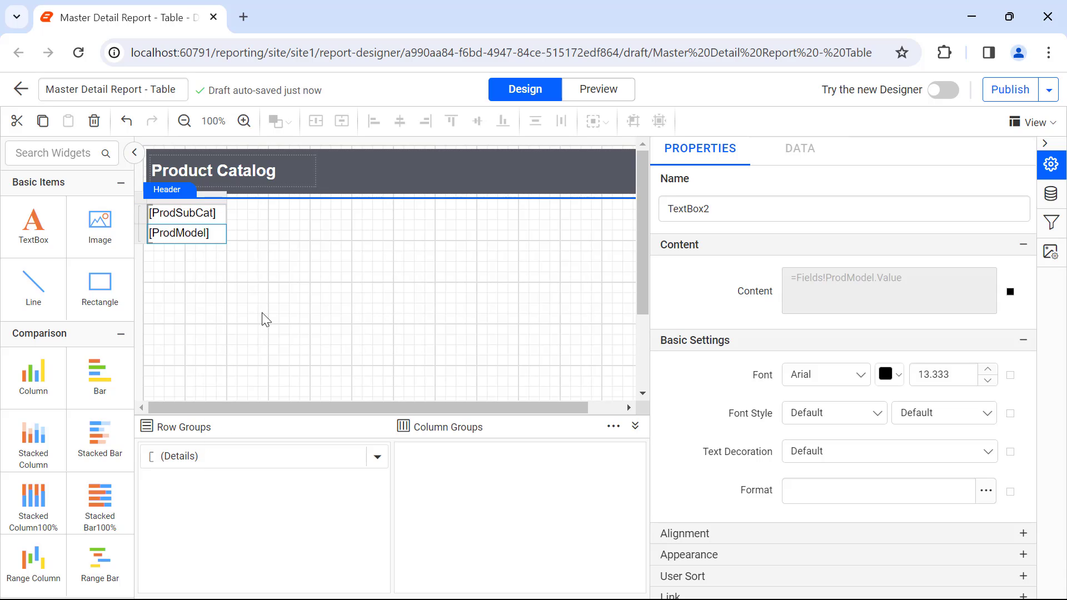
pyautogui.rightClick(153, 247)
pyautogui.moveTo(274, 259)
pyautogui.click(343, 280)
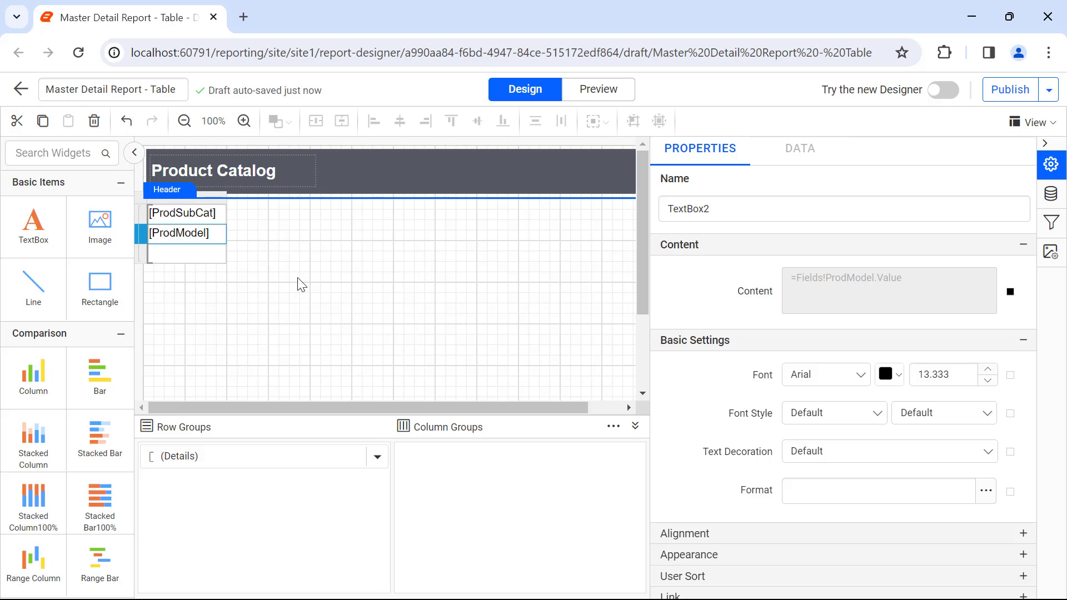
pyautogui.click(219, 252)
pyautogui.click(273, 391)
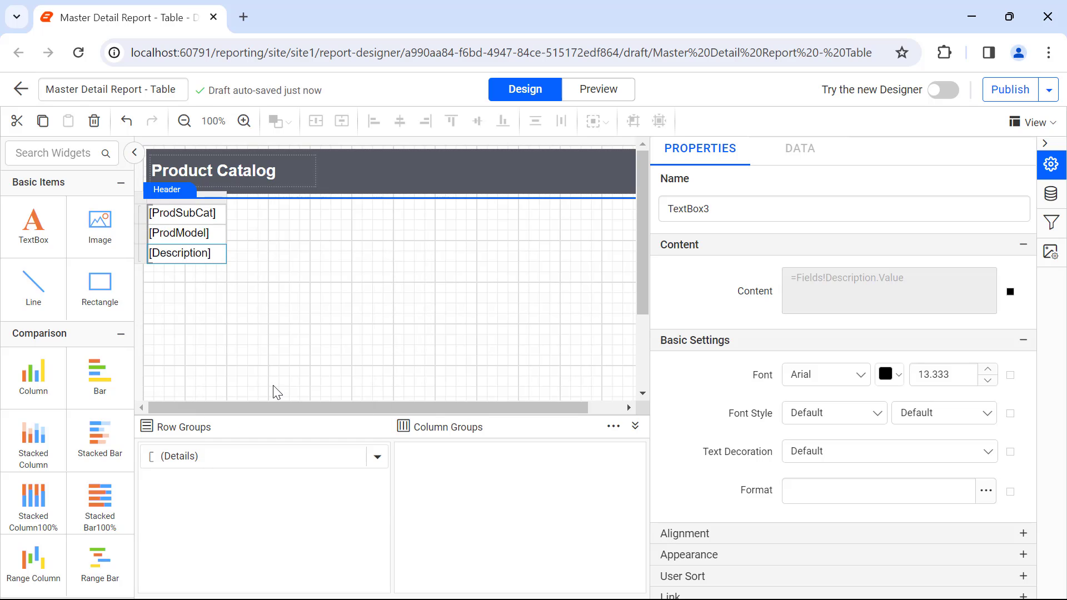
# Stretch the table column to the right edge of the report body
pyautogui.moveTo(226, 212); pyautogui.dragTo(632, 211)
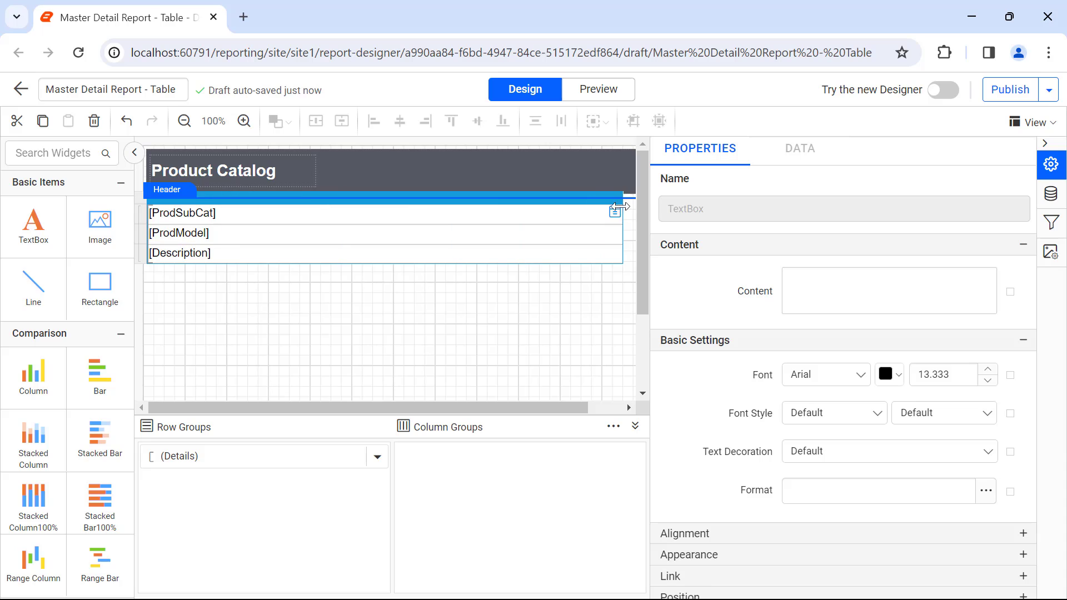
pyautogui.moveTo(575, 408); pyautogui.dragTo(616, 408)
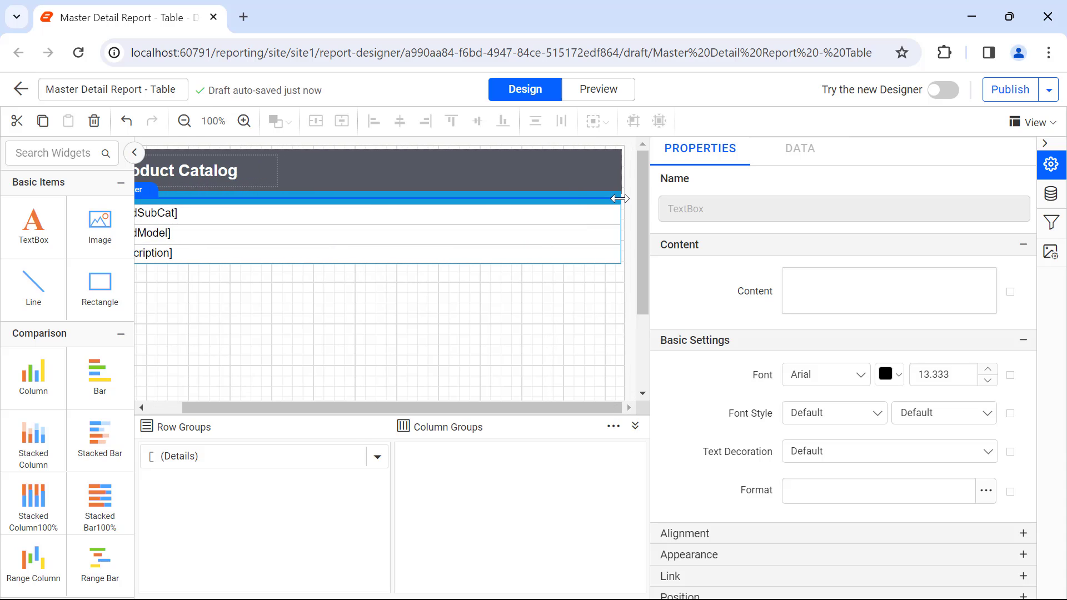
pyautogui.hscroll(-3, 375, 292)
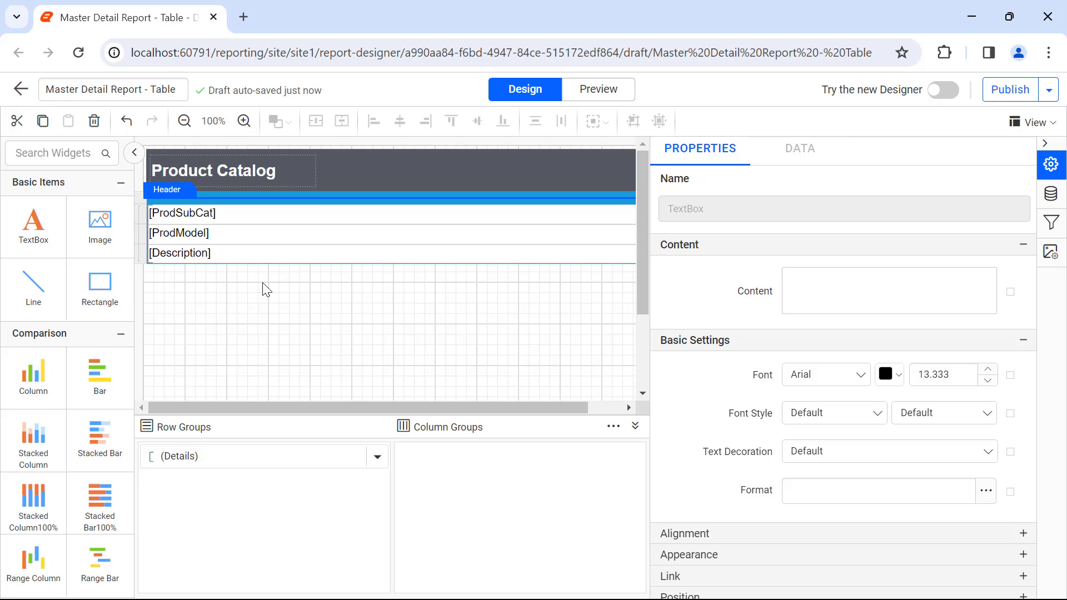
# Give ProdSubCat colour rgba(72,61,139,1) and size 20.784, and make its row taller
pyautogui.click(251, 213)
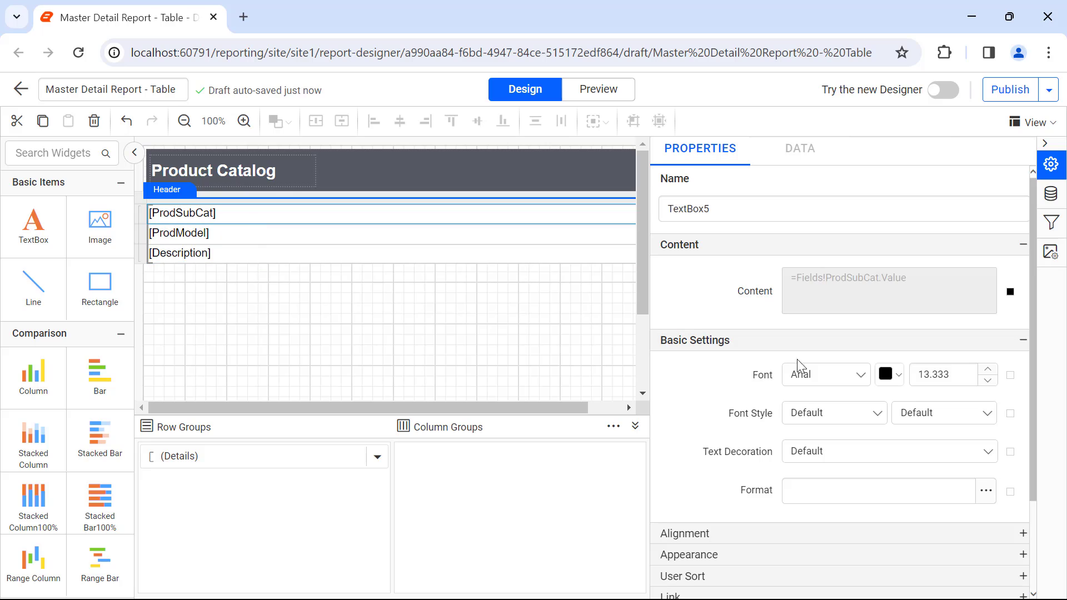
pyautogui.click(890, 374)
pyautogui.tripleClick(953, 304)
pyautogui.write('rgba(72,61,139,1)')
pyautogui.click(975, 336)
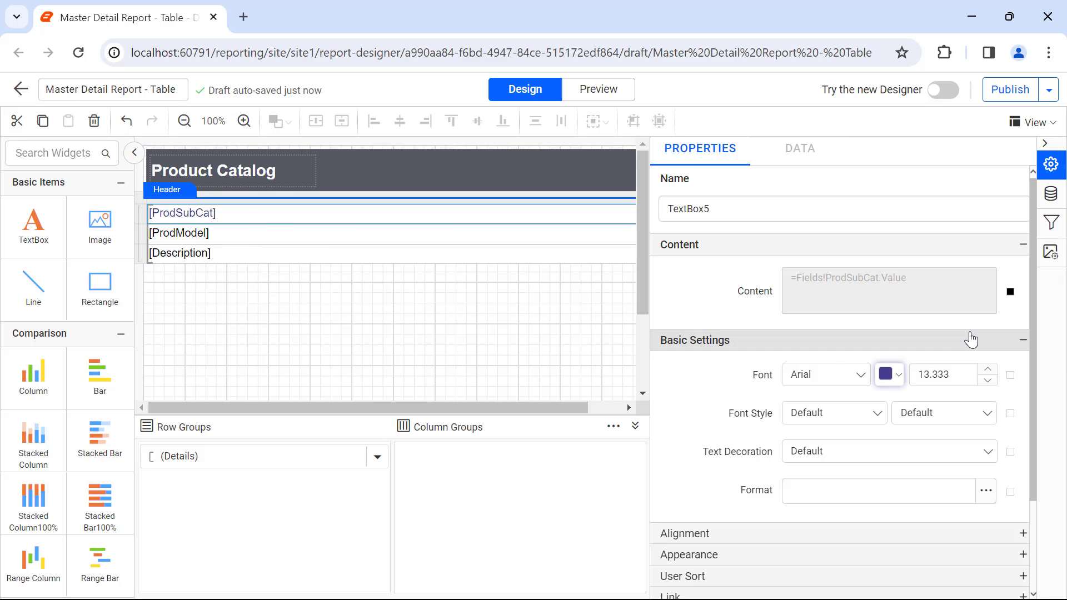
pyautogui.doubleClick(933, 374)
pyautogui.write('2')
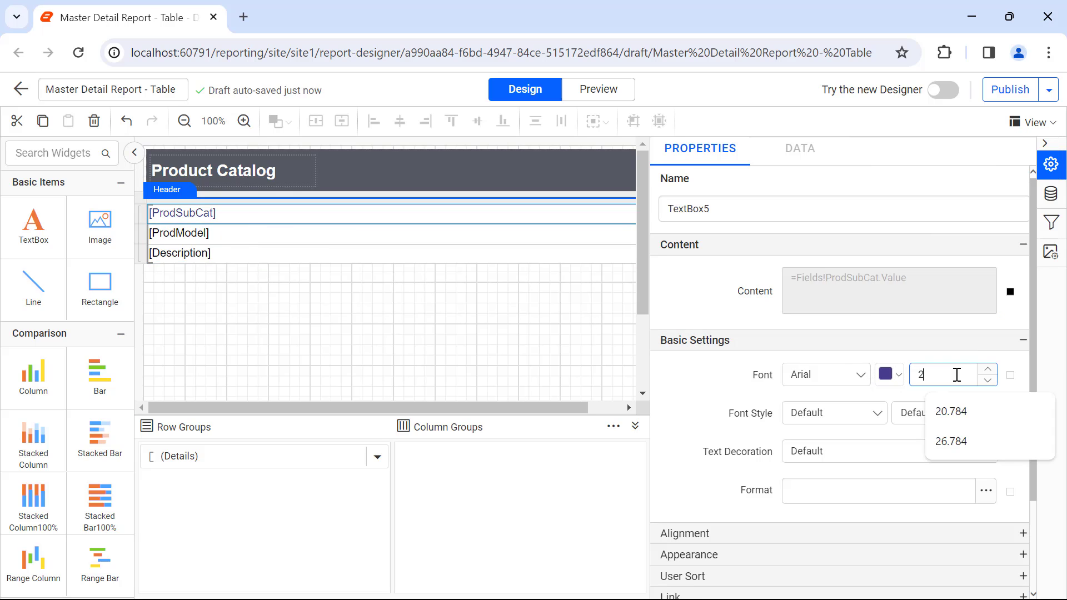
pyautogui.click(952, 410)
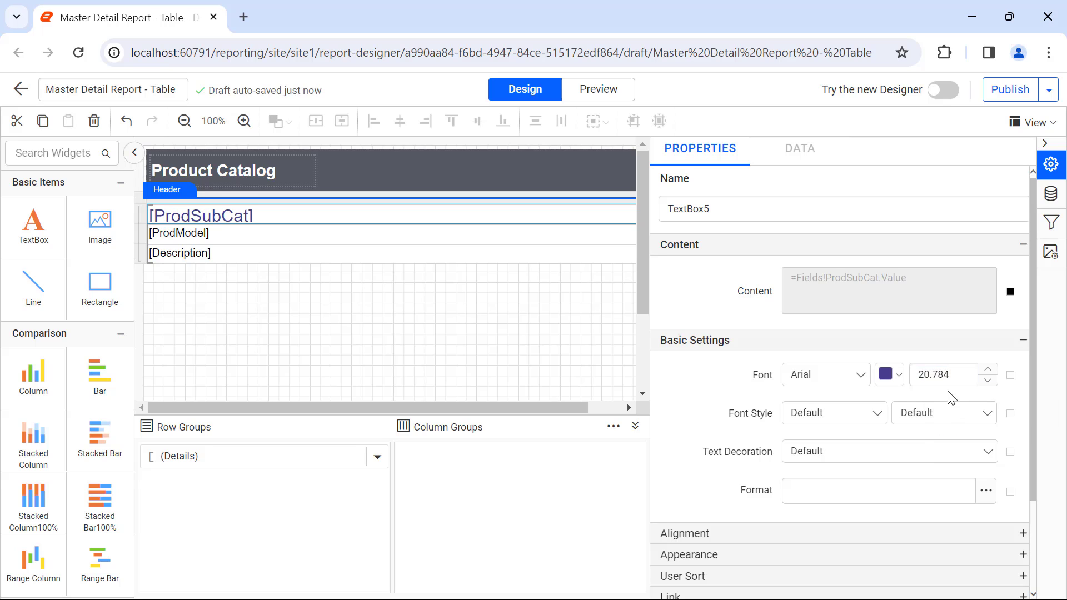
pyautogui.moveTo(146, 224); pyautogui.dragTo(146, 235)
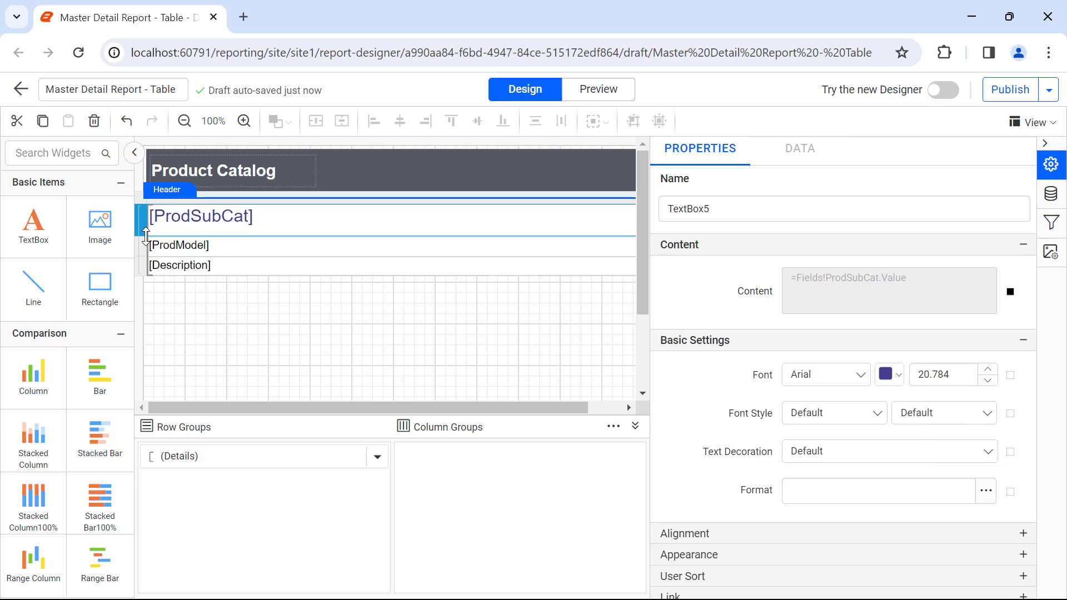
# Make the ProdSubCat text bold italic and vertically centred
pyautogui.click(833, 413)
pyautogui.click(814, 484)
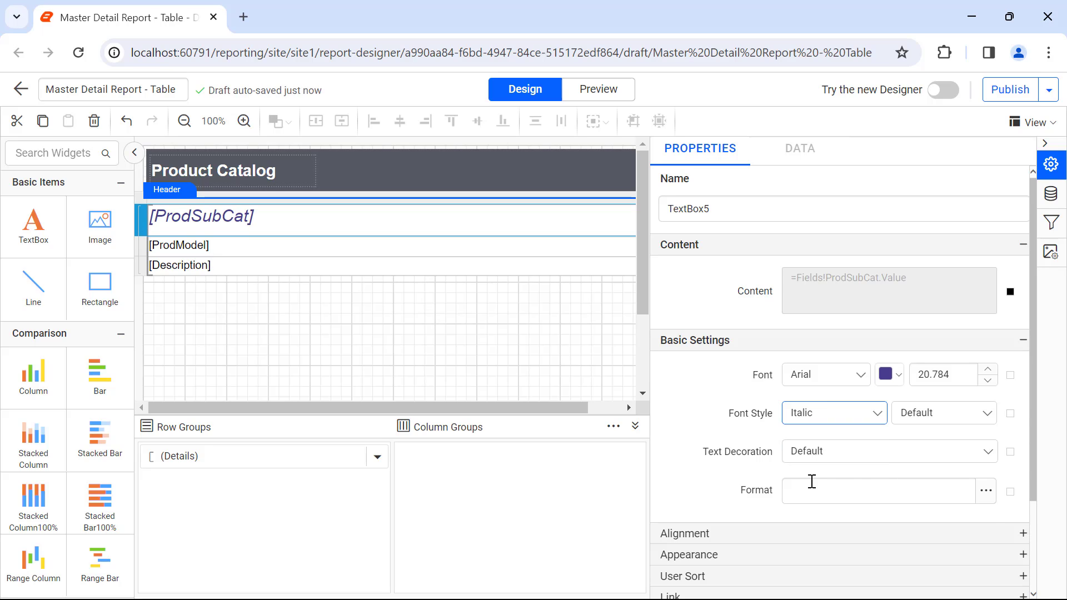
pyautogui.click(943, 412)
pyautogui.scroll(-2, 917, 467)
pyautogui.click(919, 521)
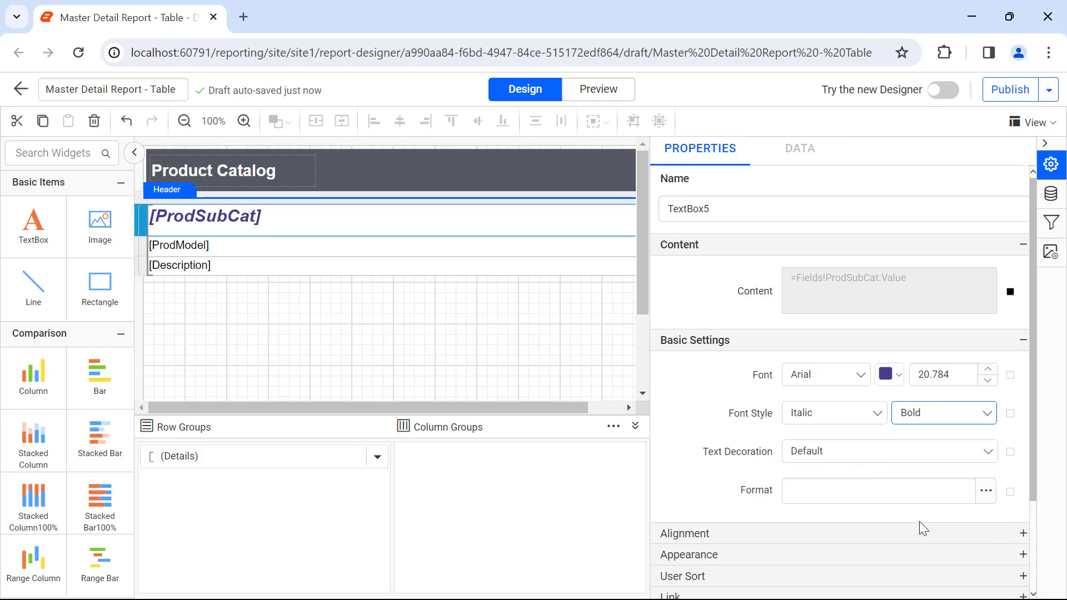
pyautogui.click(923, 530)
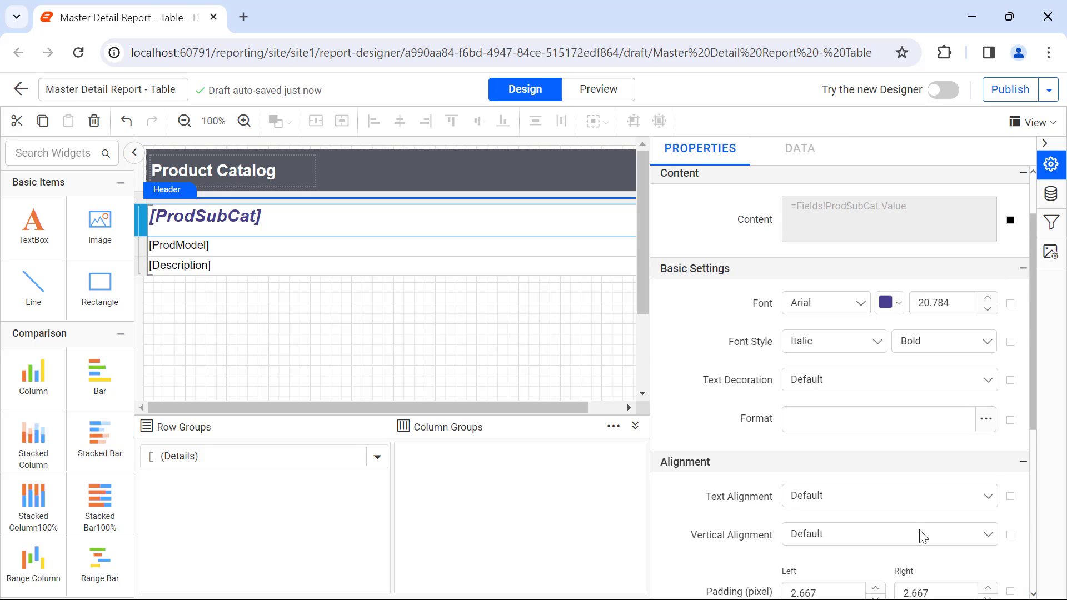
pyautogui.click(922, 530)
pyautogui.click(914, 484)
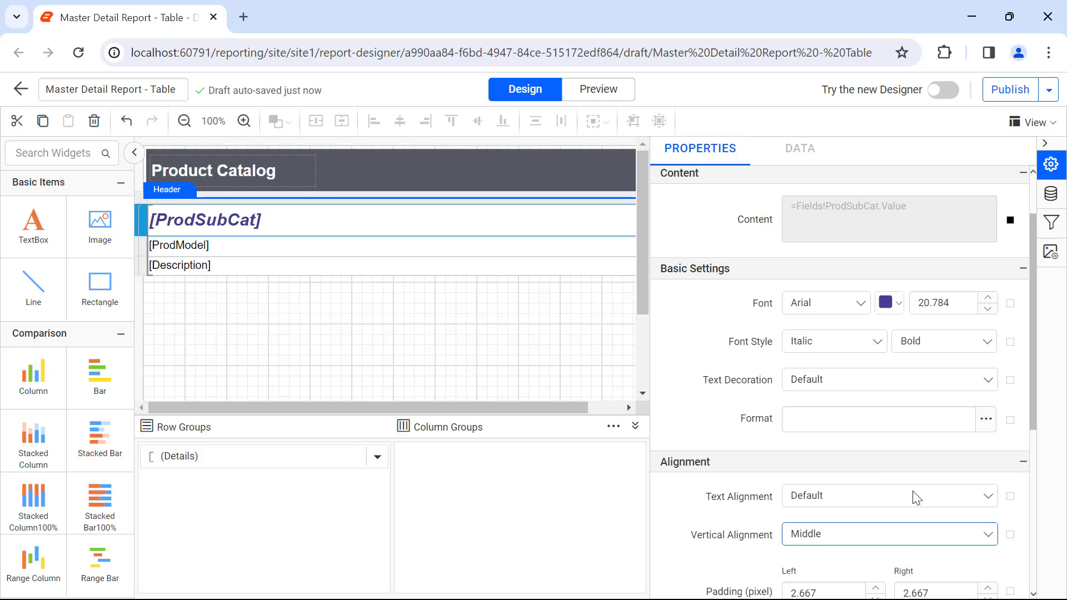
# Set ProdModel text to bold, size 18.333, vertically centred
pyautogui.click(507, 248)
pyautogui.doubleClick(934, 303)
pyautogui.write('18')
pyautogui.click(950, 340)
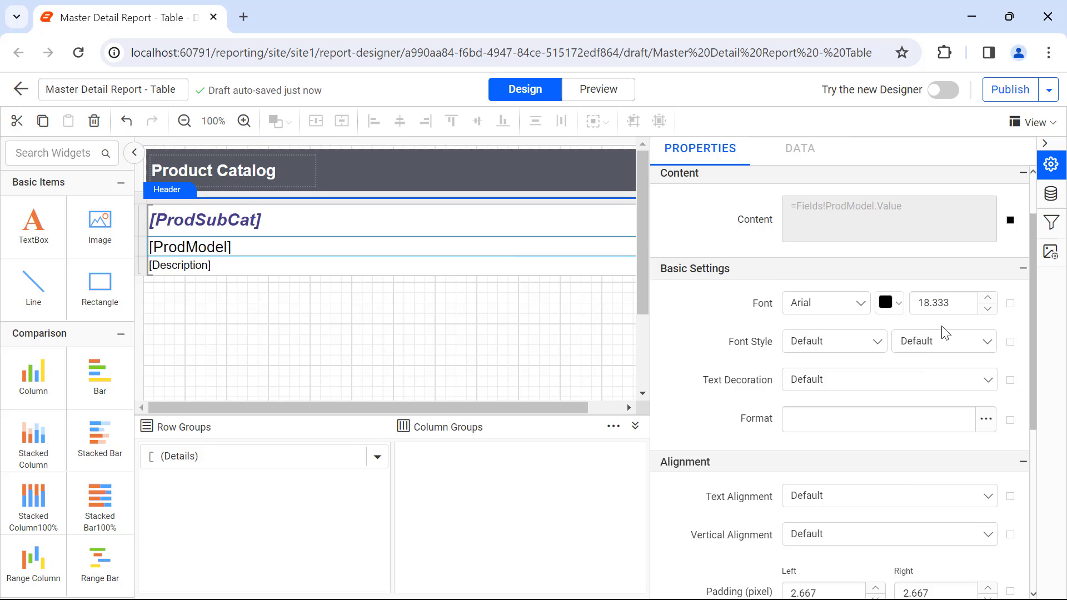
pyautogui.click(943, 341)
pyautogui.click(920, 454)
pyautogui.click(906, 533)
pyautogui.click(906, 475)
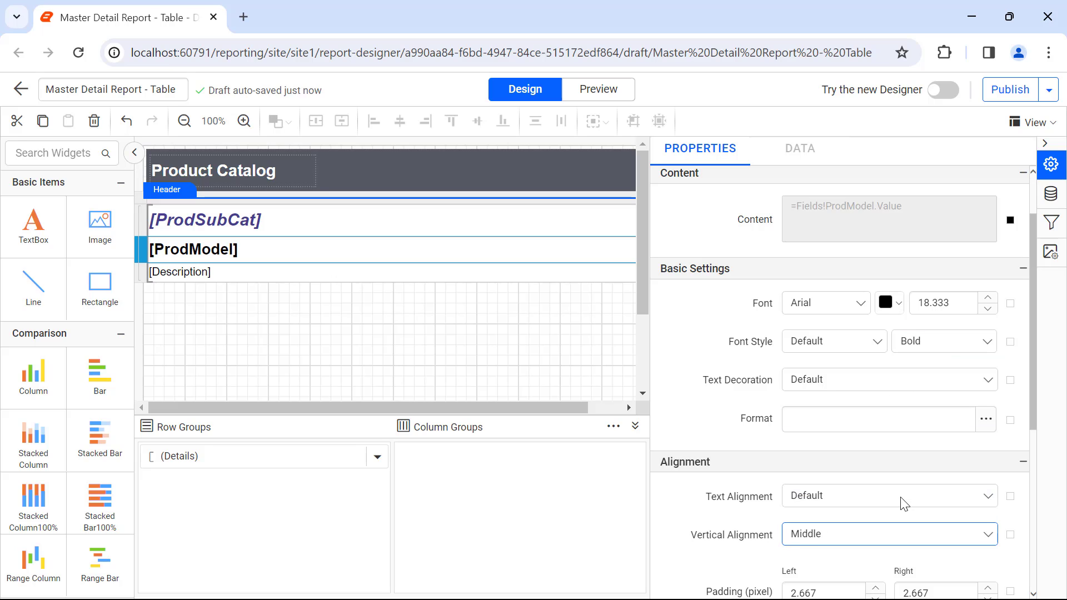
# Enlarge the Description text slightly and centre it vertically
pyautogui.click(498, 276)
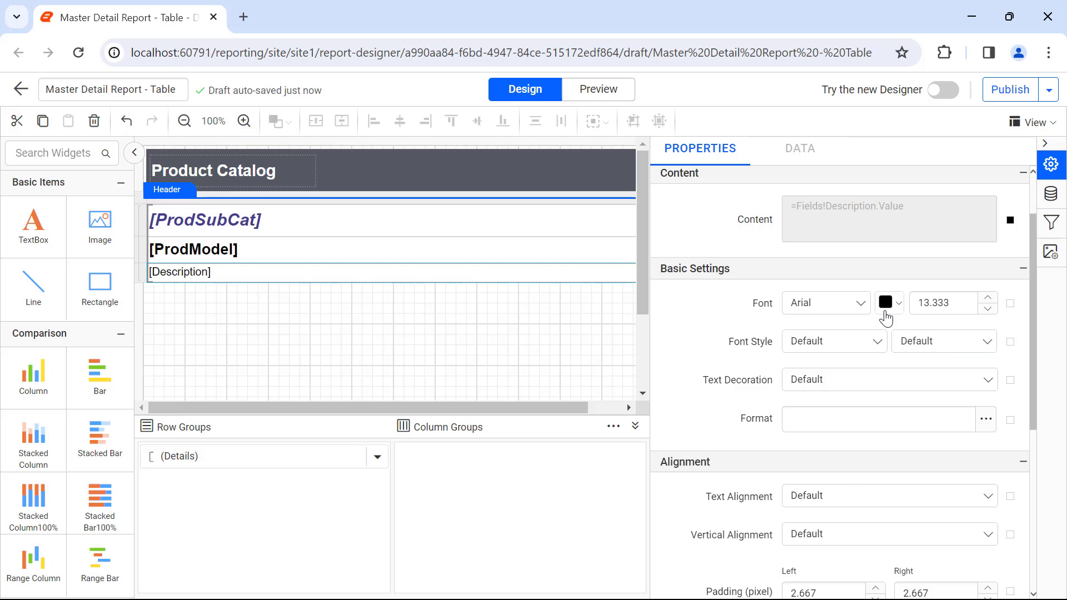
pyautogui.click(942, 302)
pyautogui.click(906, 533)
pyautogui.click(906, 477)
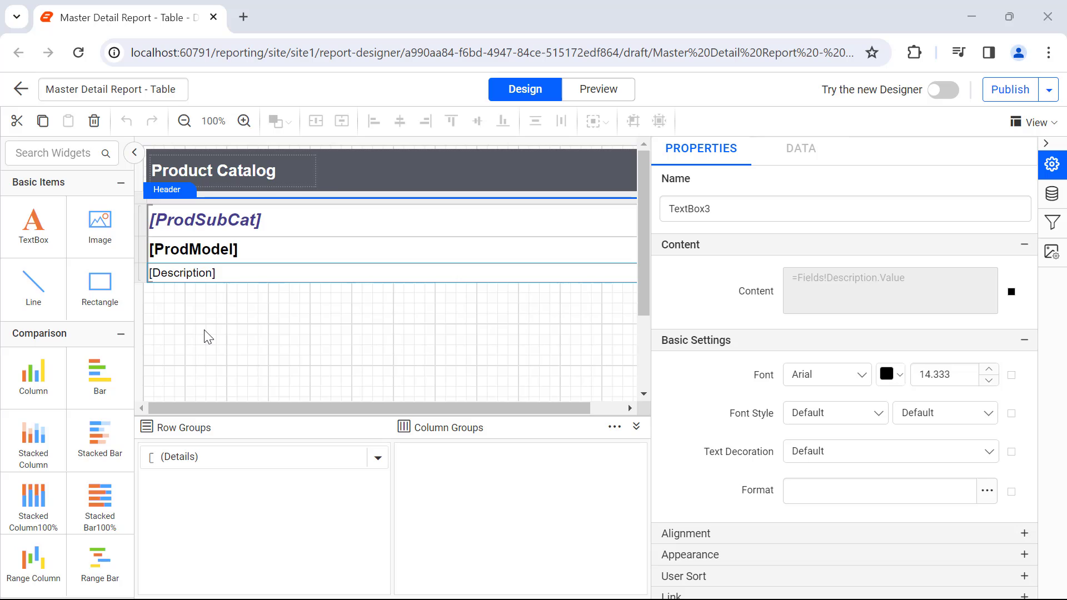
# Insert a new row below the Description row and place a table in its cell
pyautogui.rightClick(141, 275)
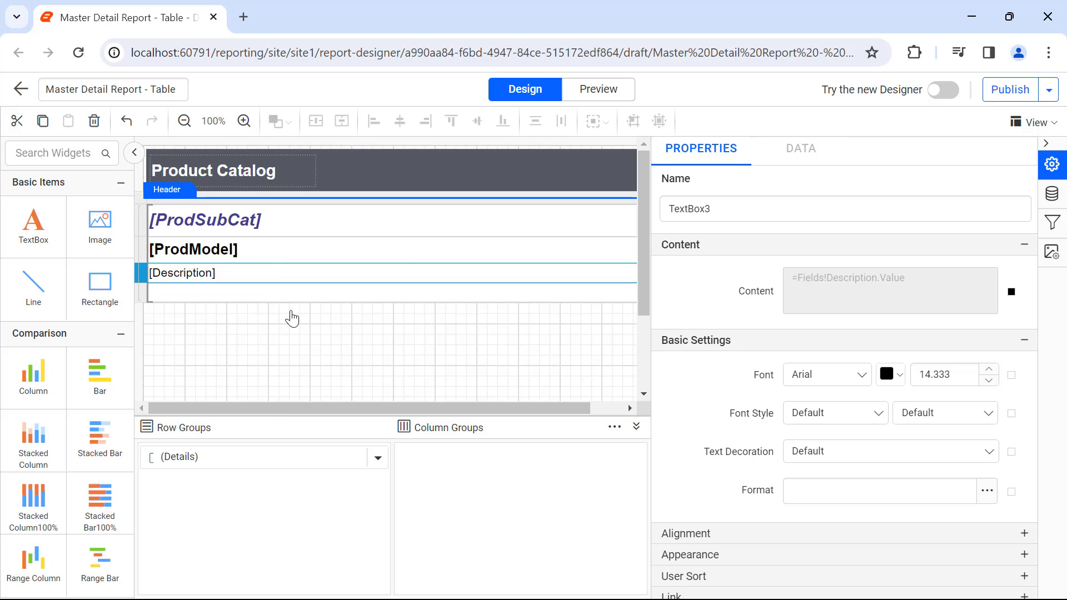
pyautogui.click(293, 294)
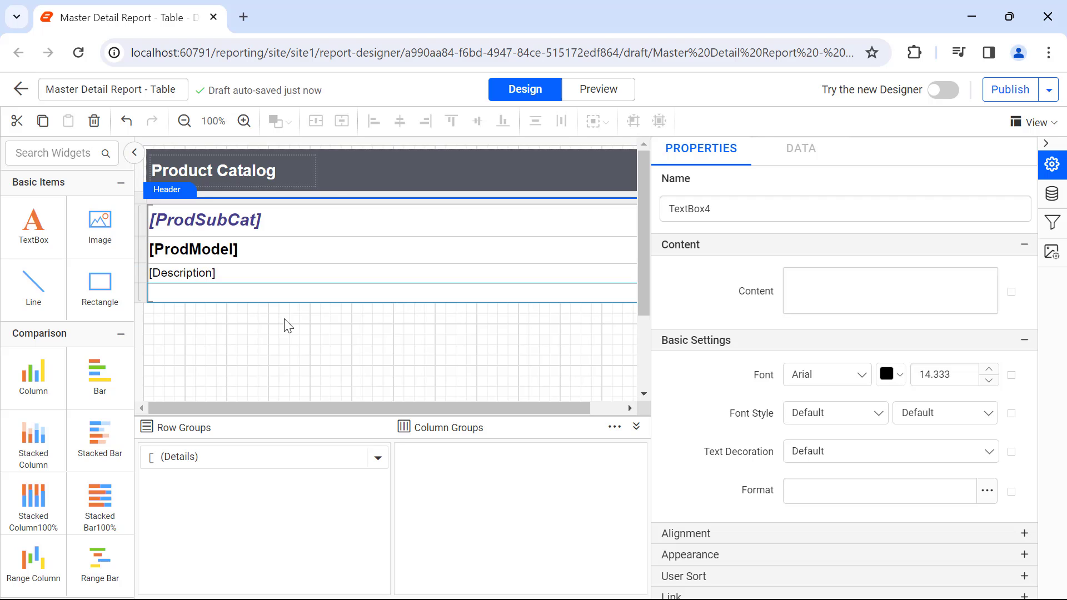
pyautogui.rightClick(292, 293)
pyautogui.moveTo(342, 584)
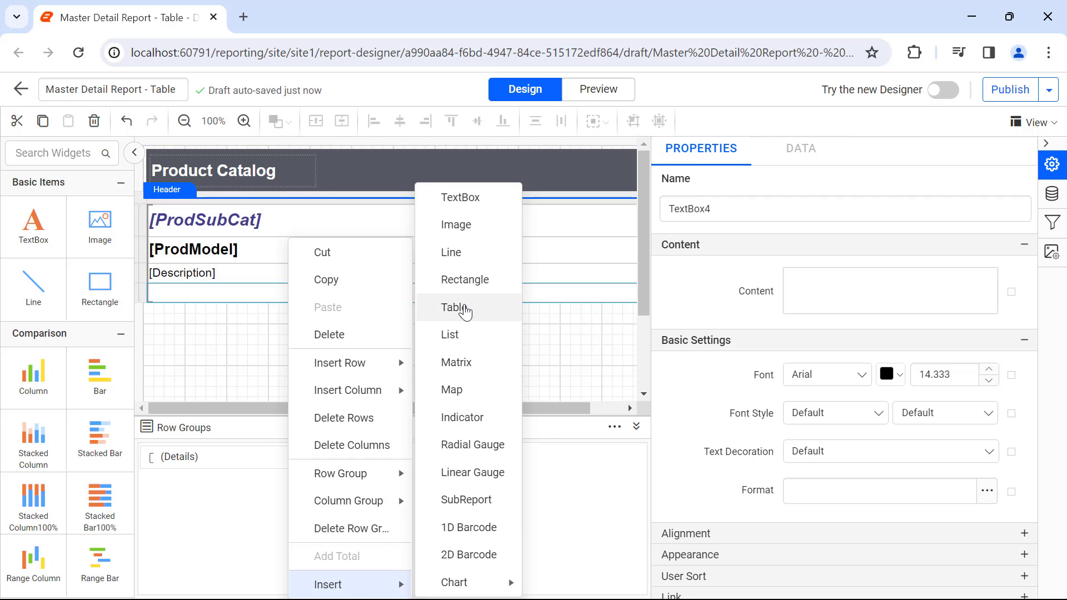
pyautogui.click(459, 305)
# Delete the extra column from the nested table
pyautogui.click(163, 310)
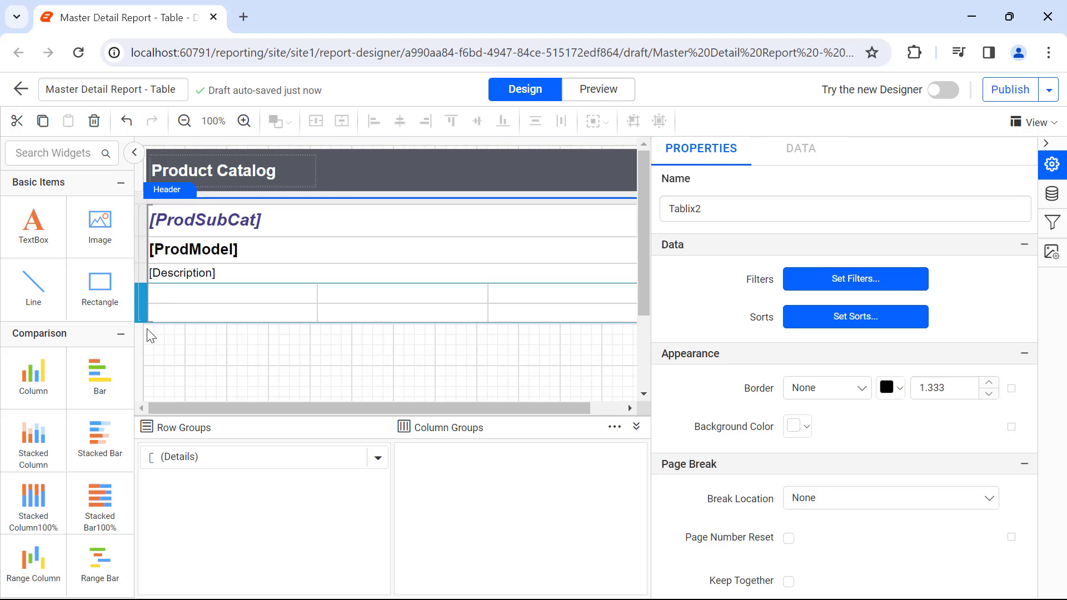
pyautogui.hscroll(3, 334, 334)
pyautogui.rightClick(550, 279)
pyautogui.click(500, 350)
pyautogui.rightClick(602, 282)
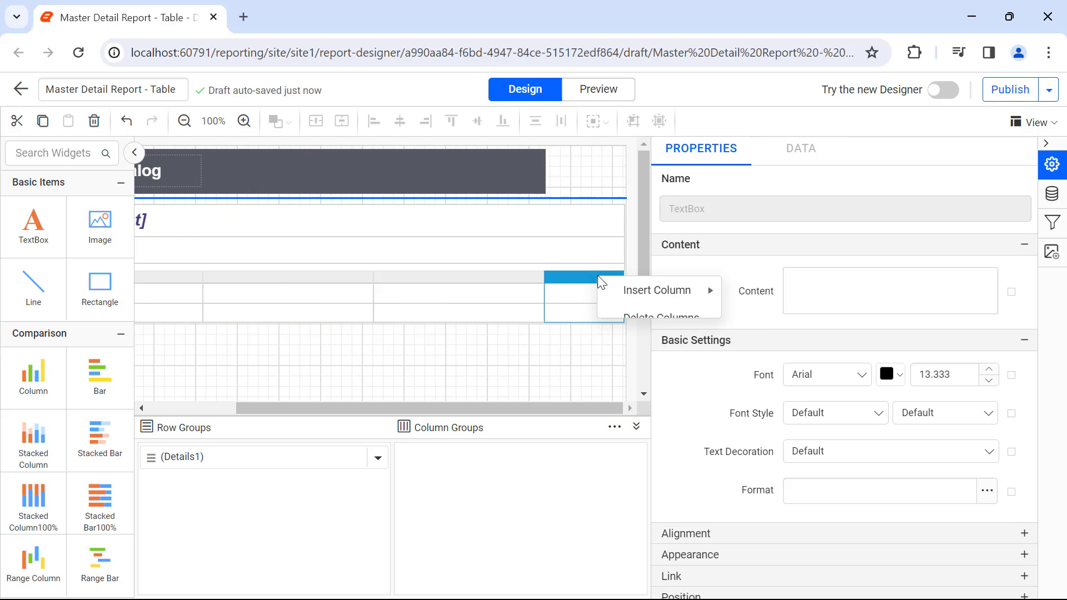
pyautogui.click(661, 318)
pyautogui.moveTo(626, 280); pyautogui.dragTo(633, 247)
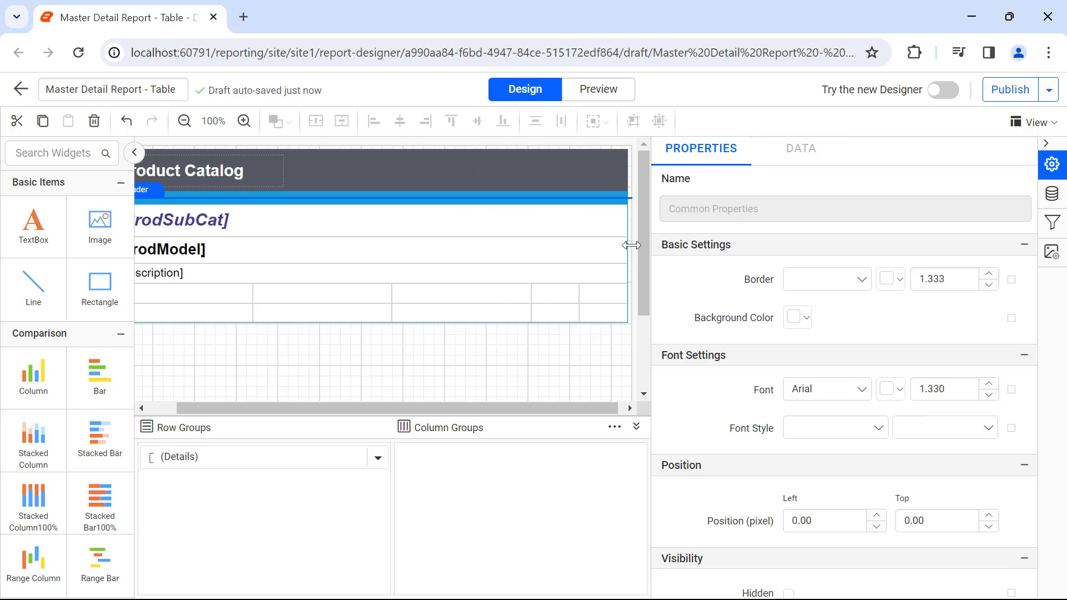
pyautogui.hscroll(-3, 333, 292)
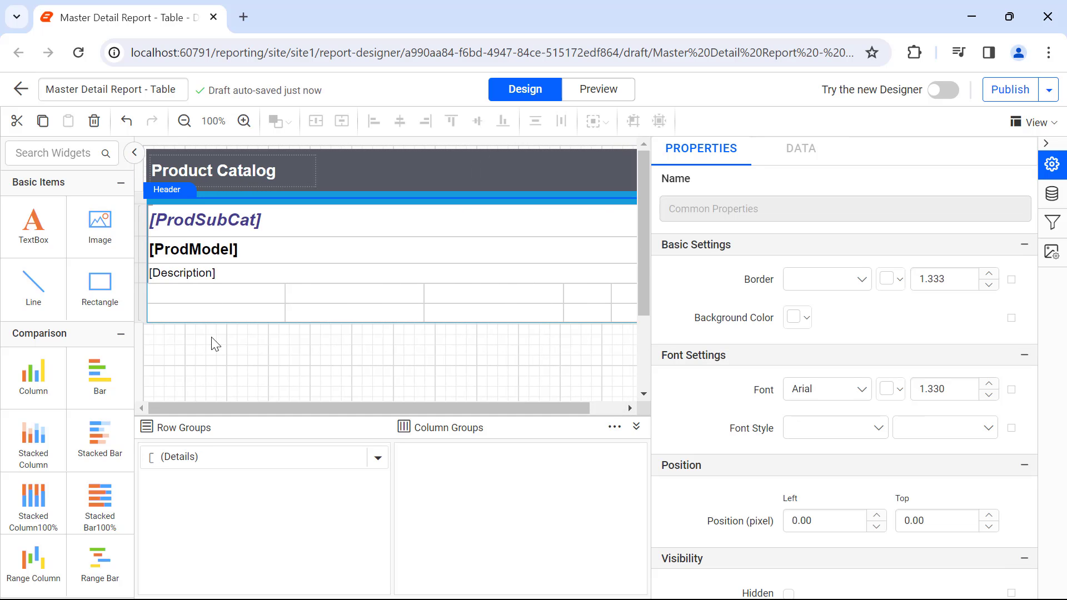
# Enter headers Product Number, Product Name, Size, Weight and Cost in the nested table
pyautogui.click(215, 292)
pyautogui.click(888, 288)
pyautogui.write('Product Number')
pyautogui.click(757, 318)
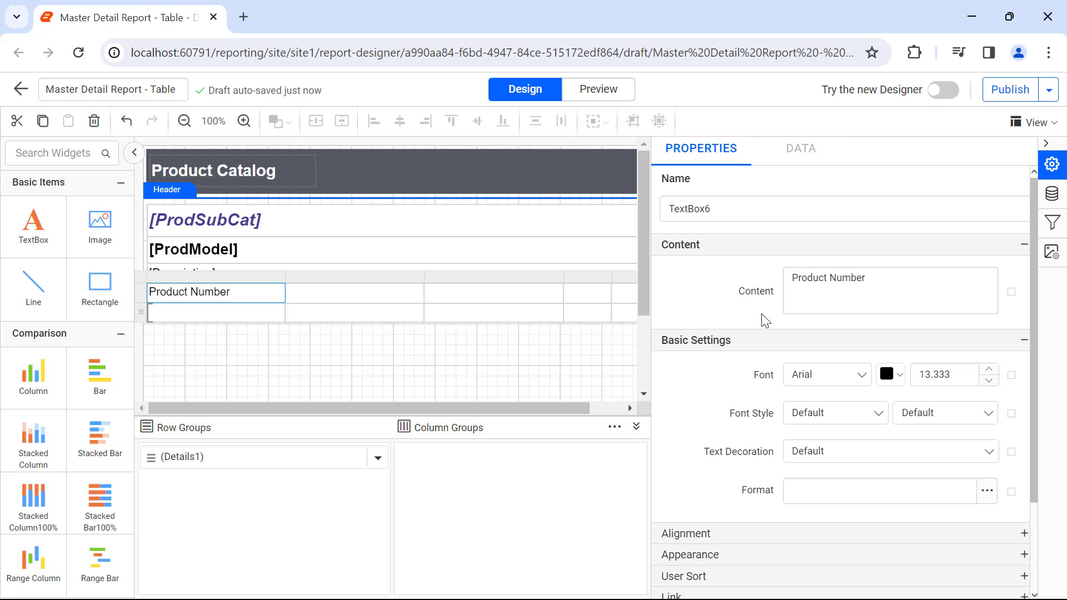
pyautogui.click(215, 292)
pyautogui.click(334, 291)
pyautogui.click(888, 287)
pyautogui.write('Product Name')
pyautogui.click(484, 292)
pyautogui.click(888, 290)
pyautogui.write('Size')
pyautogui.click(483, 291)
pyautogui.click(542, 292)
pyautogui.click(888, 291)
pyautogui.write('Weight')
pyautogui.click(605, 296)
pyautogui.click(888, 291)
pyautogui.write('Cost')
pyautogui.click(491, 342)
# Bind the data cells to ProductNumber, ProdName, Size, Weight and StandardCost
pyautogui.click(250, 312)
pyautogui.click(317, 392)
pyautogui.click(397, 312)
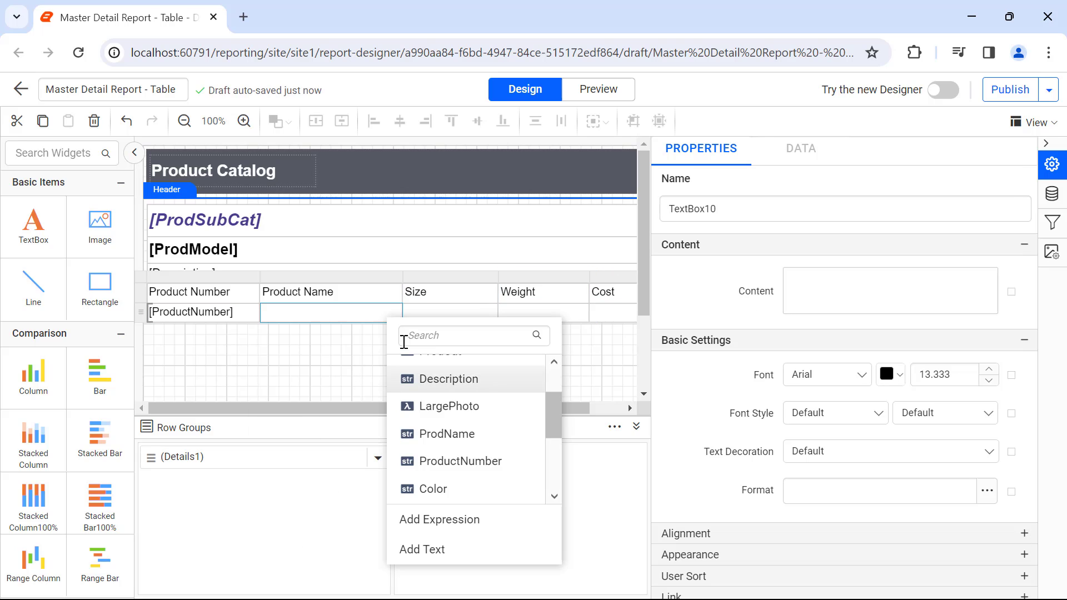
pyautogui.click(446, 362)
pyautogui.click(492, 311)
pyautogui.click(451, 375)
pyautogui.click(583, 312)
pyautogui.click(542, 375)
pyautogui.moveTo(586, 311)
pyautogui.click(615, 314)
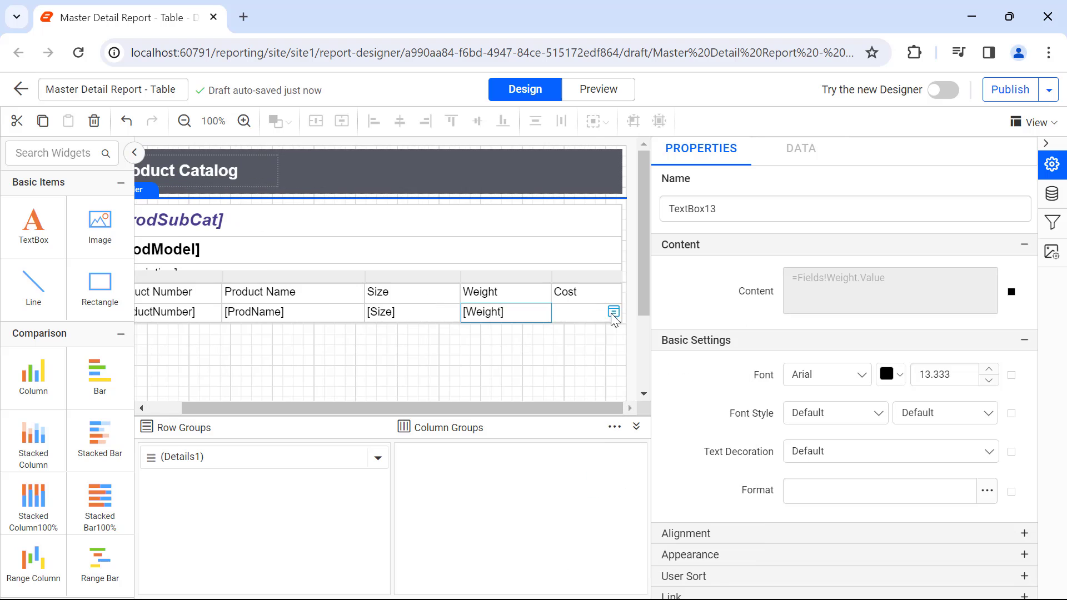
pyautogui.click(584, 391)
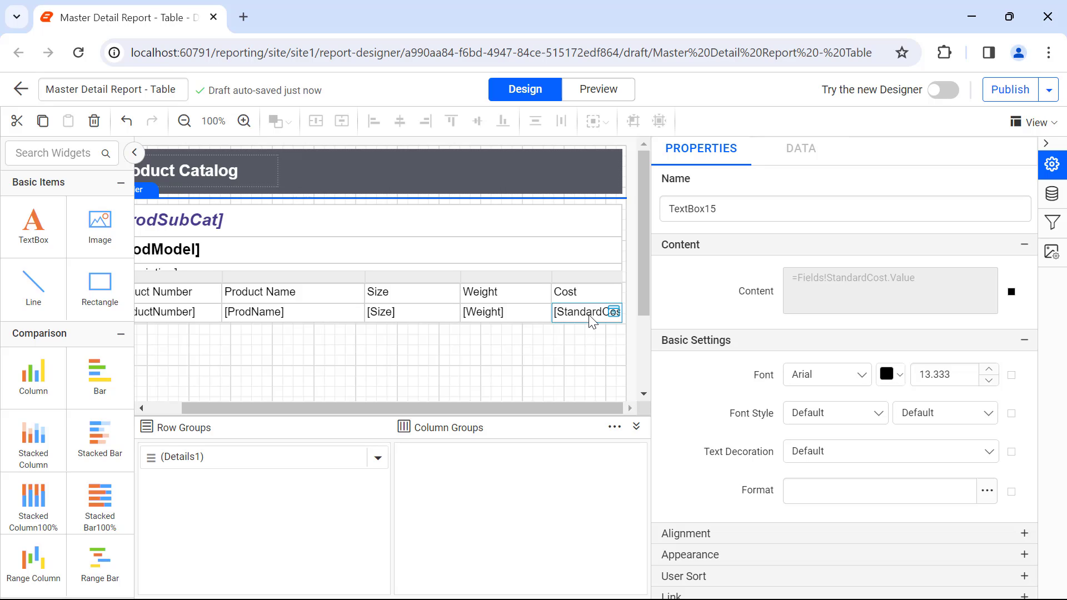
# Format the cost value as currency
pyautogui.click(987, 491)
pyautogui.click(484, 231)
pyautogui.click(484, 266)
pyautogui.click(648, 509)
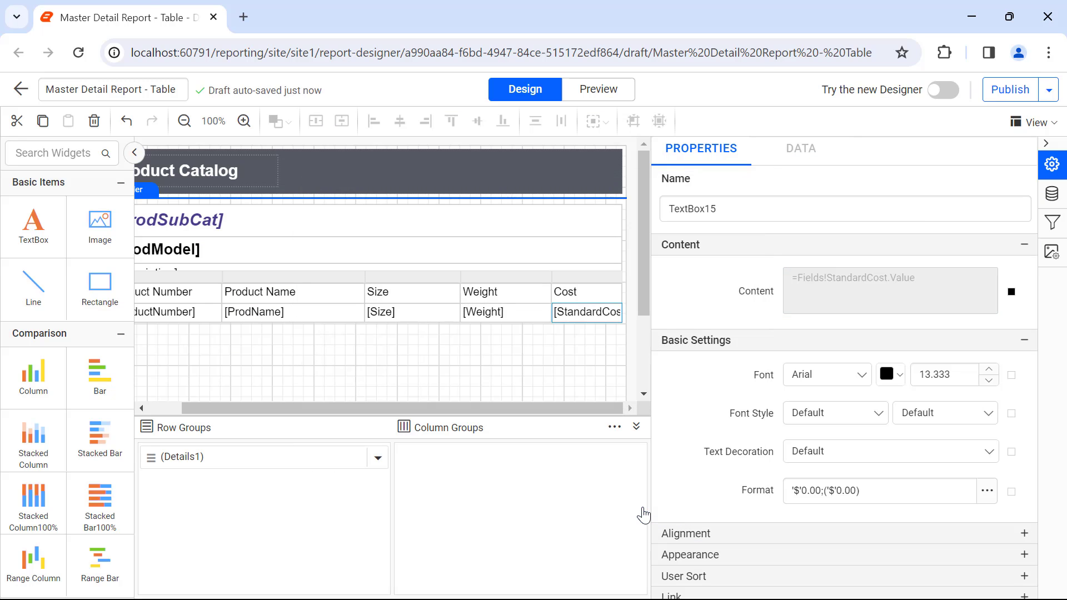
pyautogui.hscroll(-3, 199, 350)
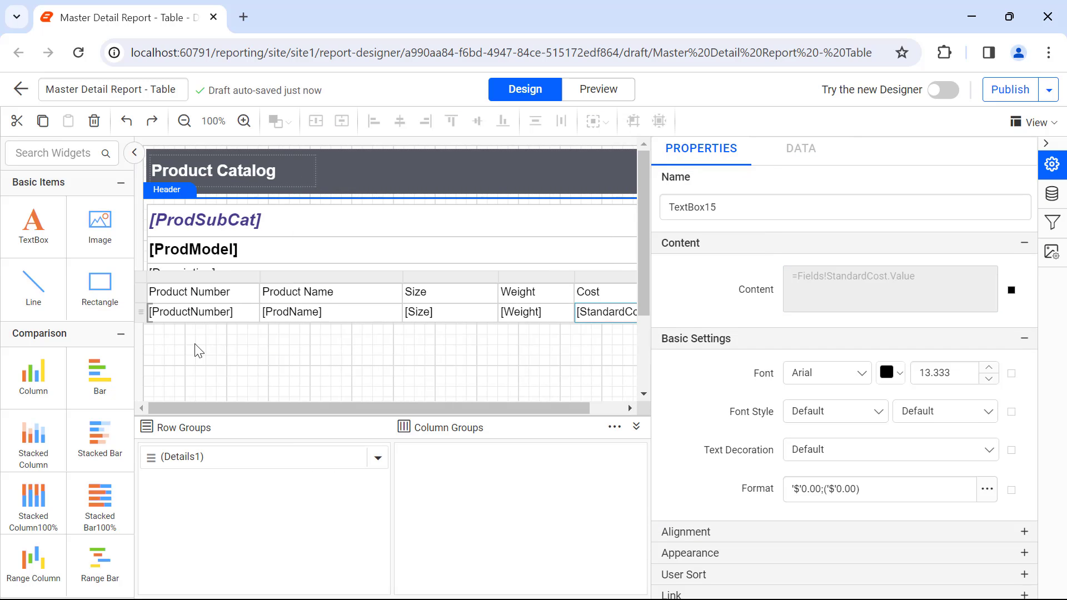
# Give the nested table's header row a blue background and white text
pyautogui.click(142, 293)
pyautogui.scroll(-2, 842, 417)
pyautogui.click(805, 515)
pyautogui.click(852, 444)
pyautogui.click(886, 474)
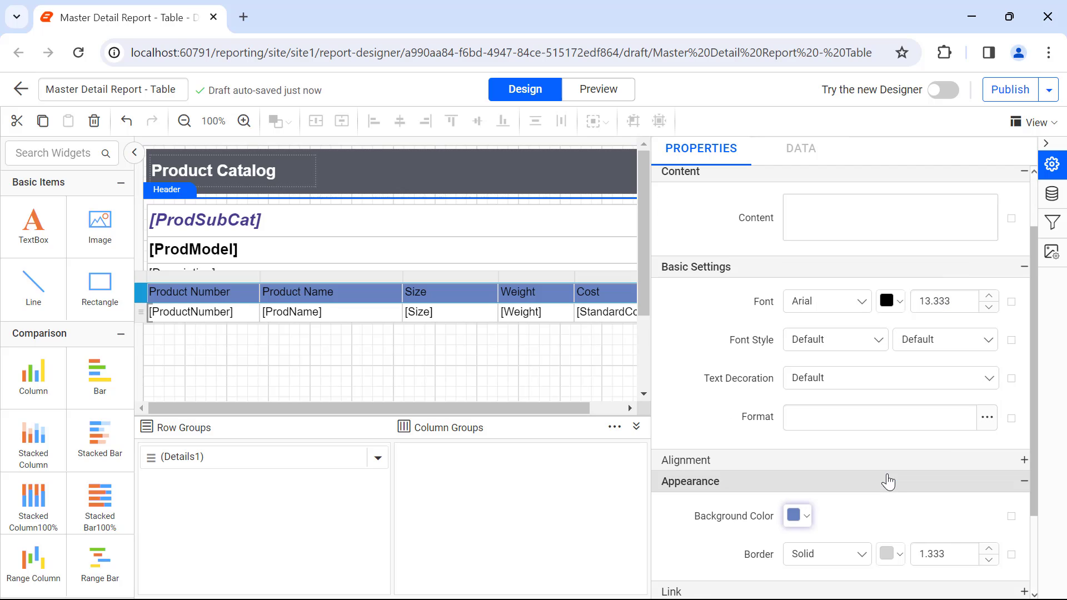
pyautogui.scroll(2, 889, 481)
pyautogui.click(899, 374)
pyautogui.click(896, 148)
pyautogui.click(975, 333)
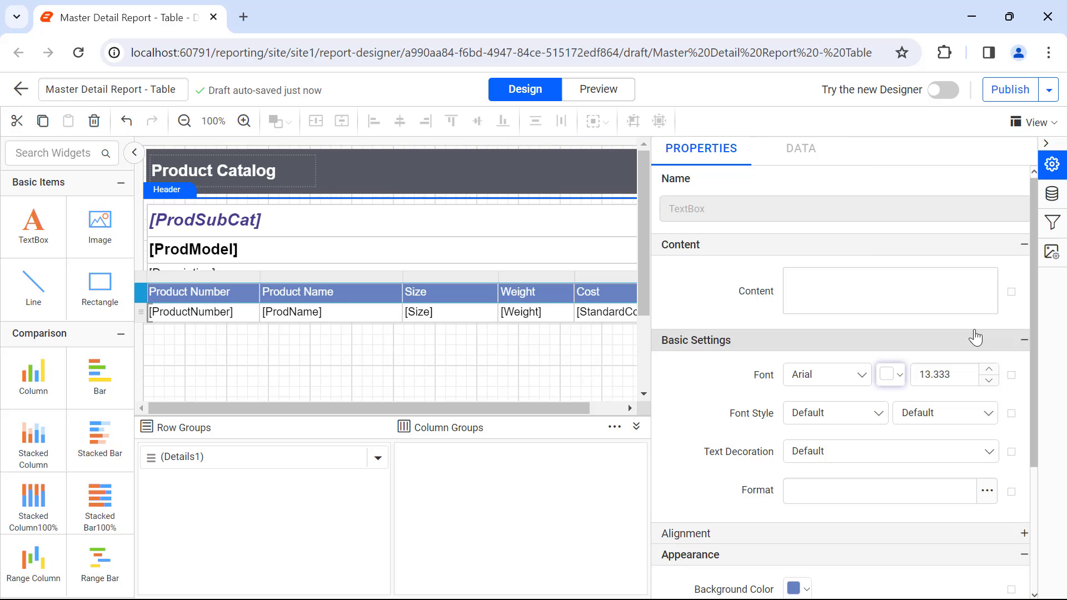
# Make the header text bold, right-aligned and vertically centred
pyautogui.click(944, 413)
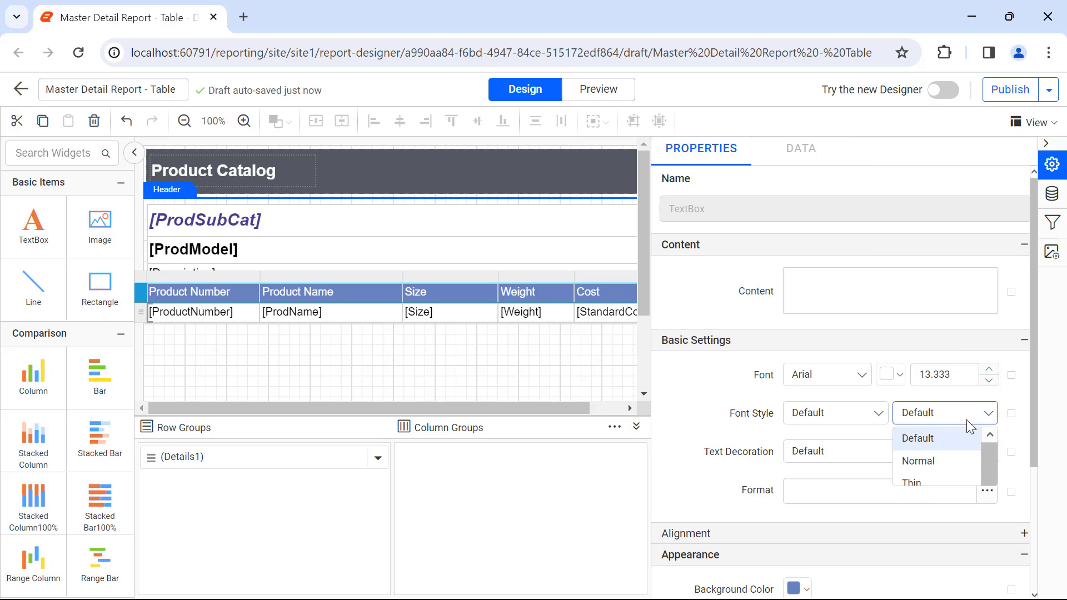
pyautogui.click(925, 518)
pyautogui.click(928, 534)
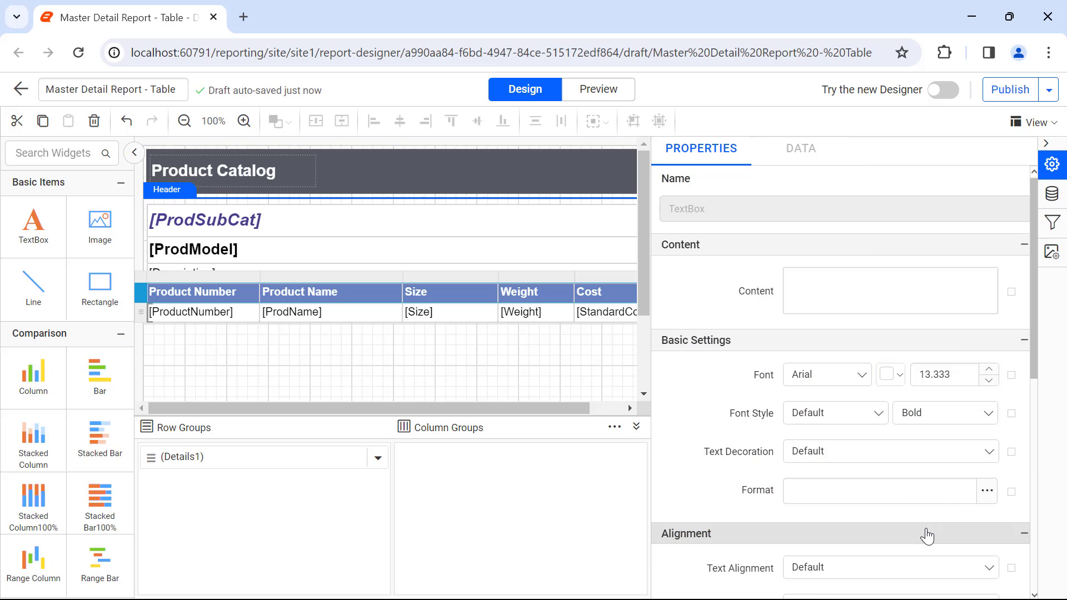
pyautogui.scroll(-2, 928, 534)
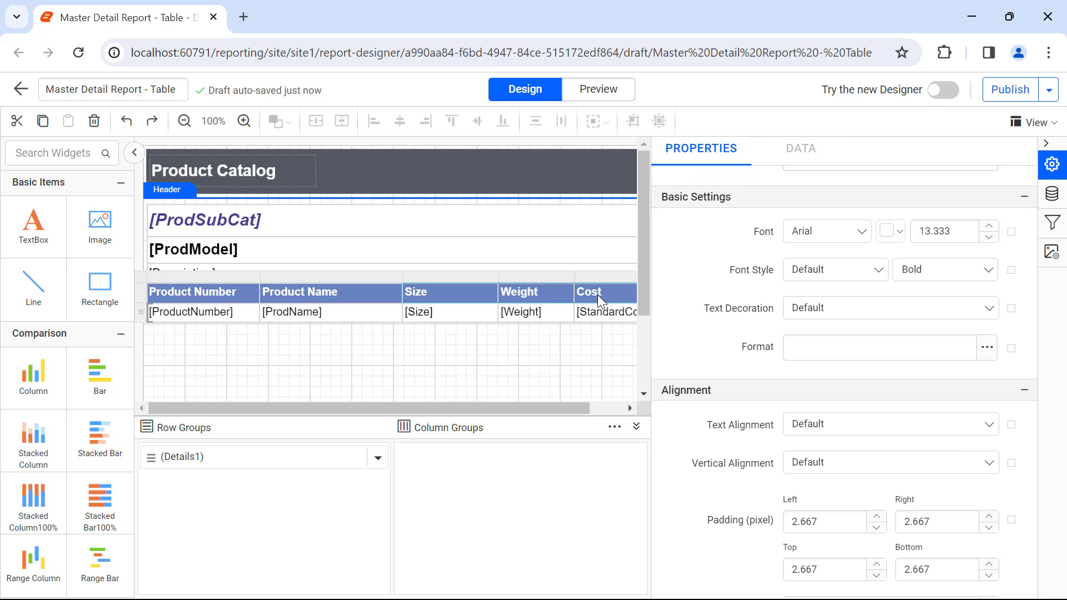
pyautogui.click(890, 424)
pyautogui.click(820, 518)
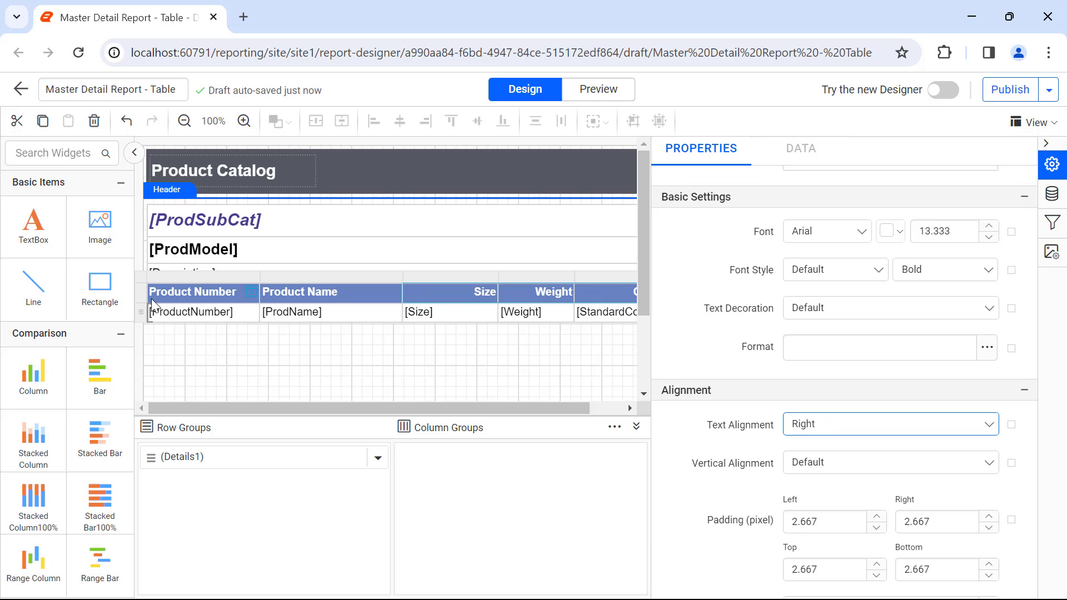
pyautogui.click(143, 293)
pyautogui.click(891, 461)
pyautogui.click(834, 521)
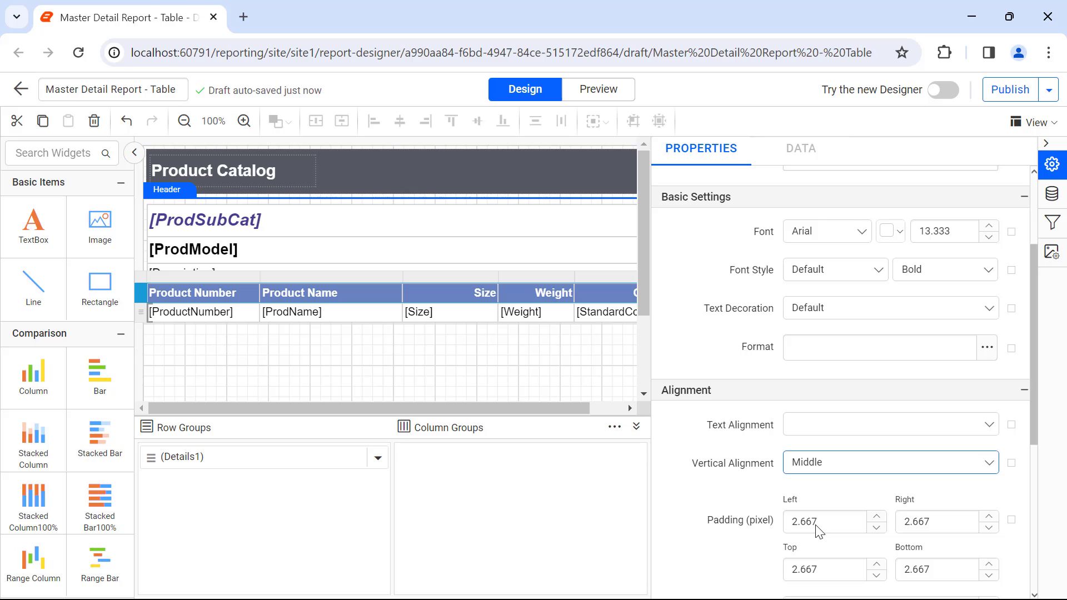
# Right-align the Size, Weight and Cost values and vertically centre the data row
pyautogui.click(450, 313)
pyautogui.keyDown('ctrl'); pyautogui.click(522, 312); pyautogui.keyUp('ctrl')
pyautogui.keyDown('ctrl'); pyautogui.click(607, 312); pyautogui.keyUp('ctrl')
pyautogui.click(890, 493)
pyautogui.click(796, 584)
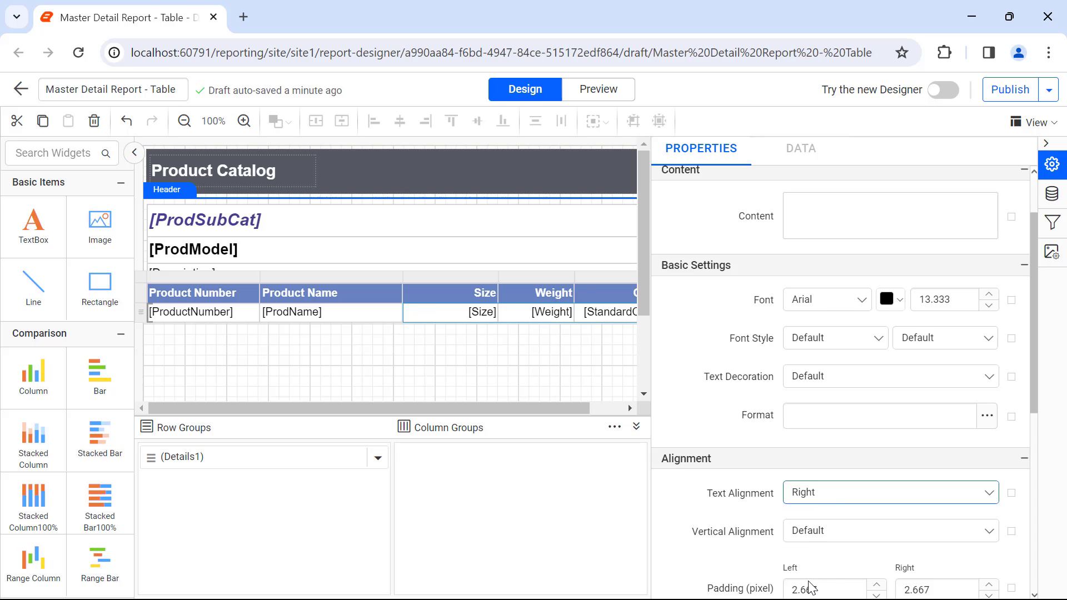
pyautogui.click(144, 312)
pyautogui.click(891, 531)
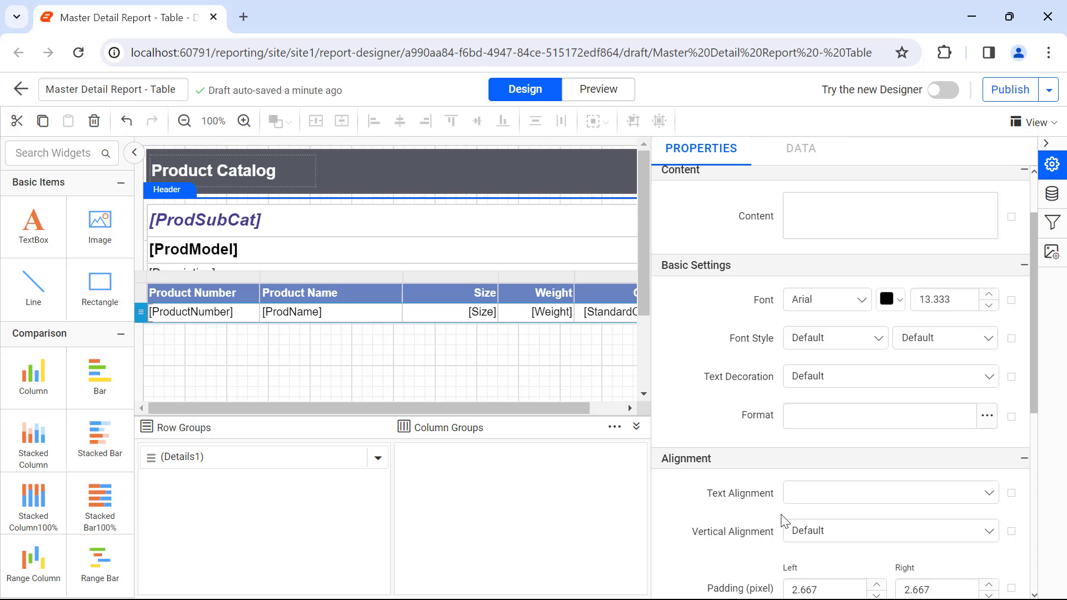
pyautogui.click(804, 484)
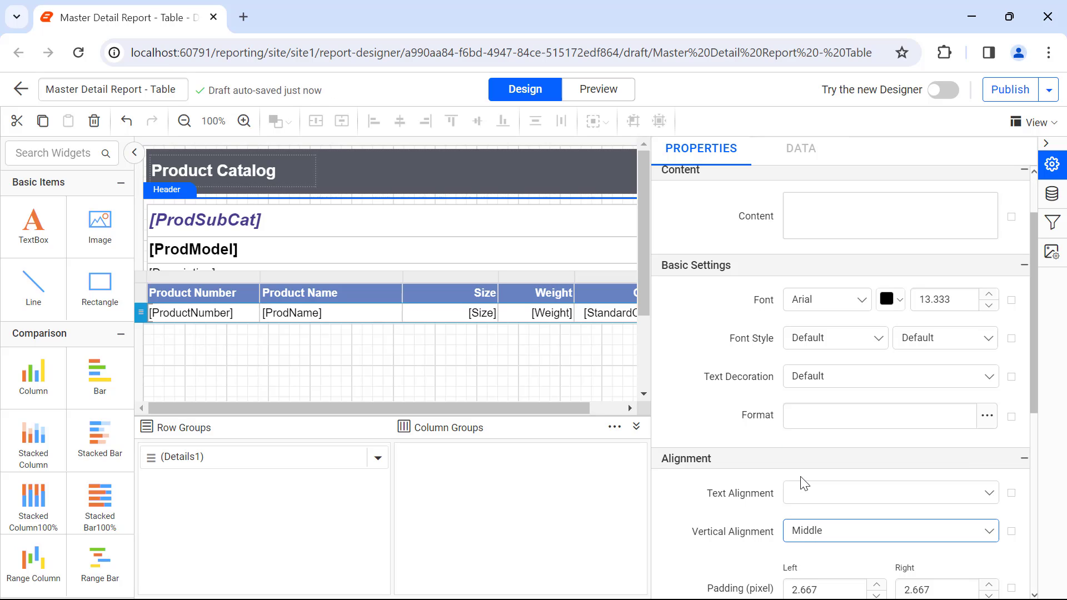
pyautogui.click(690, 221)
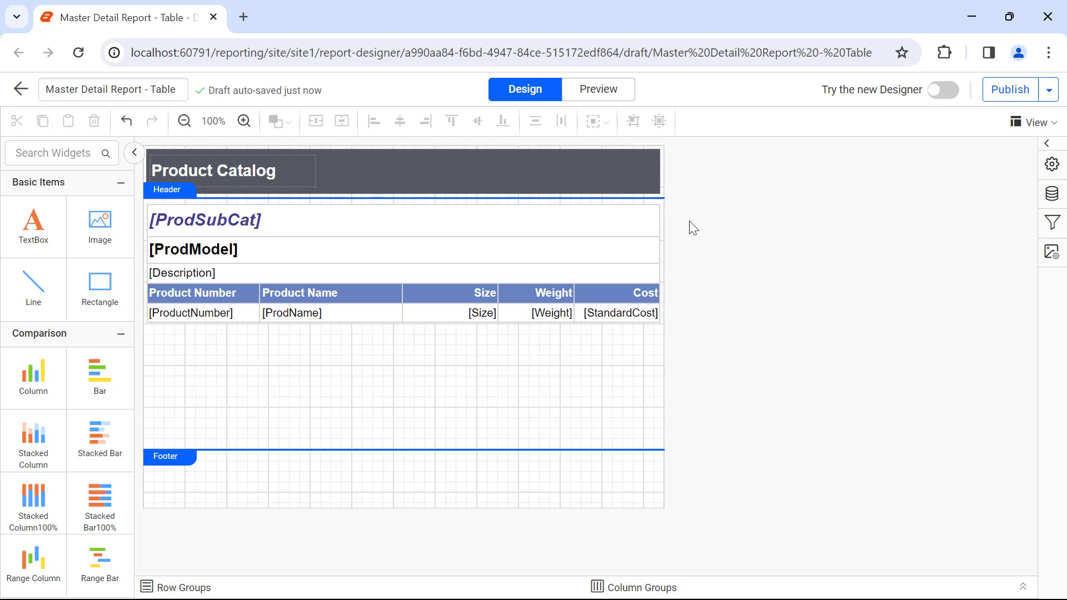
# Switch to Preview to render the Product Catalog with real product data
pyautogui.click(617, 89)
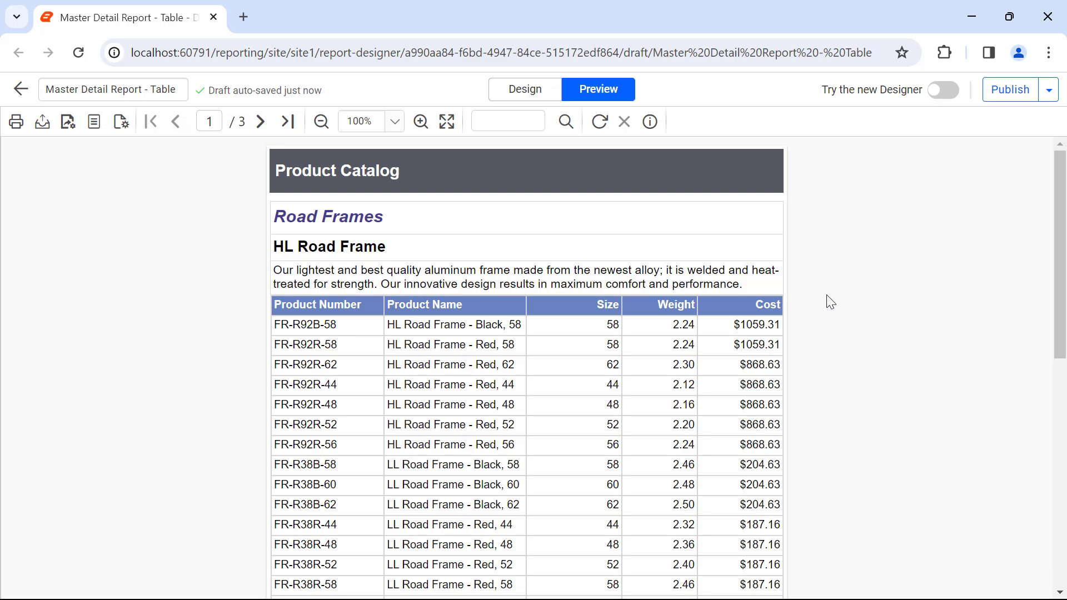
pyautogui.scroll(-4, 829, 302)
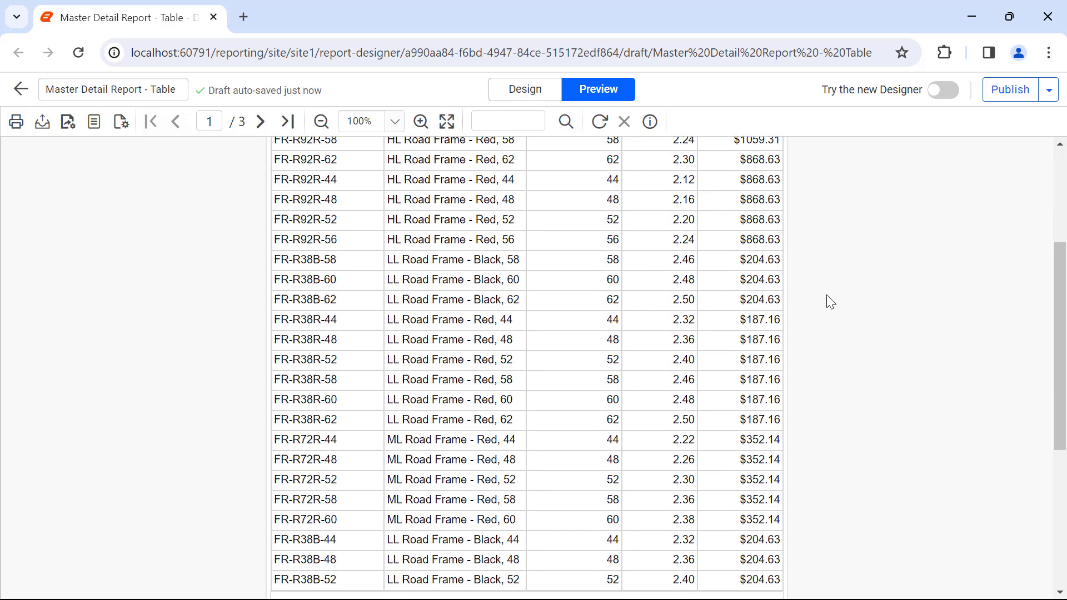
pyautogui.scroll(-3, 829, 302)
pyautogui.scroll(-2, 829, 302)
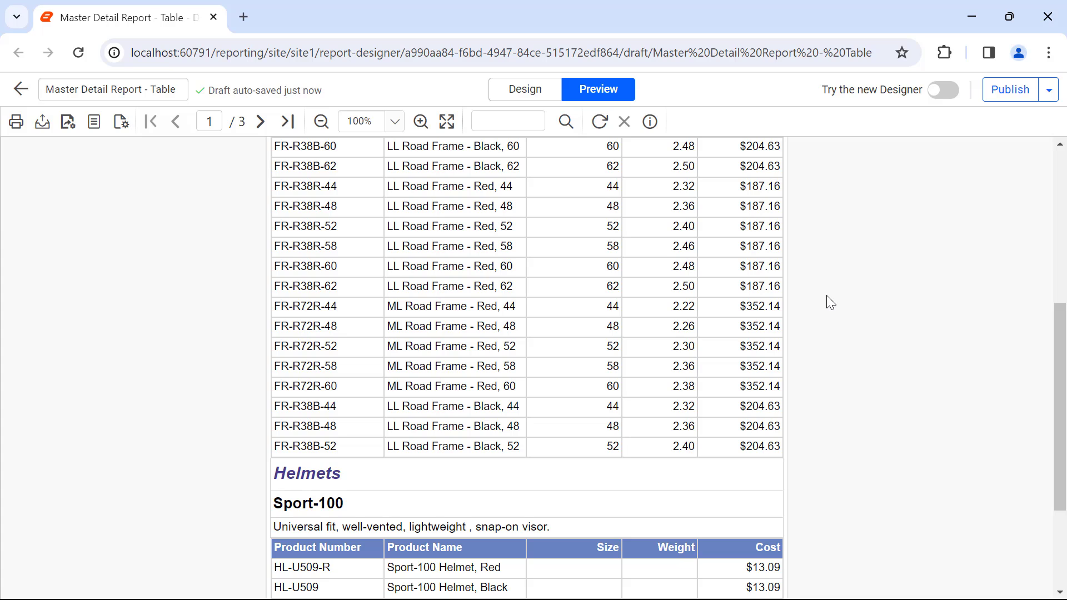
pyautogui.scroll(8, 829, 303)
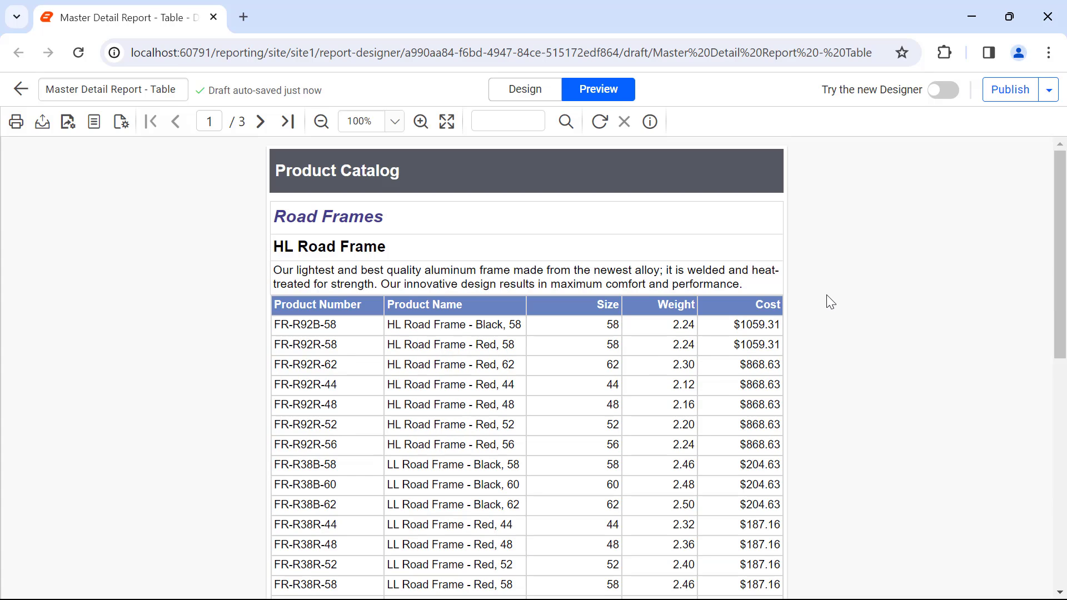